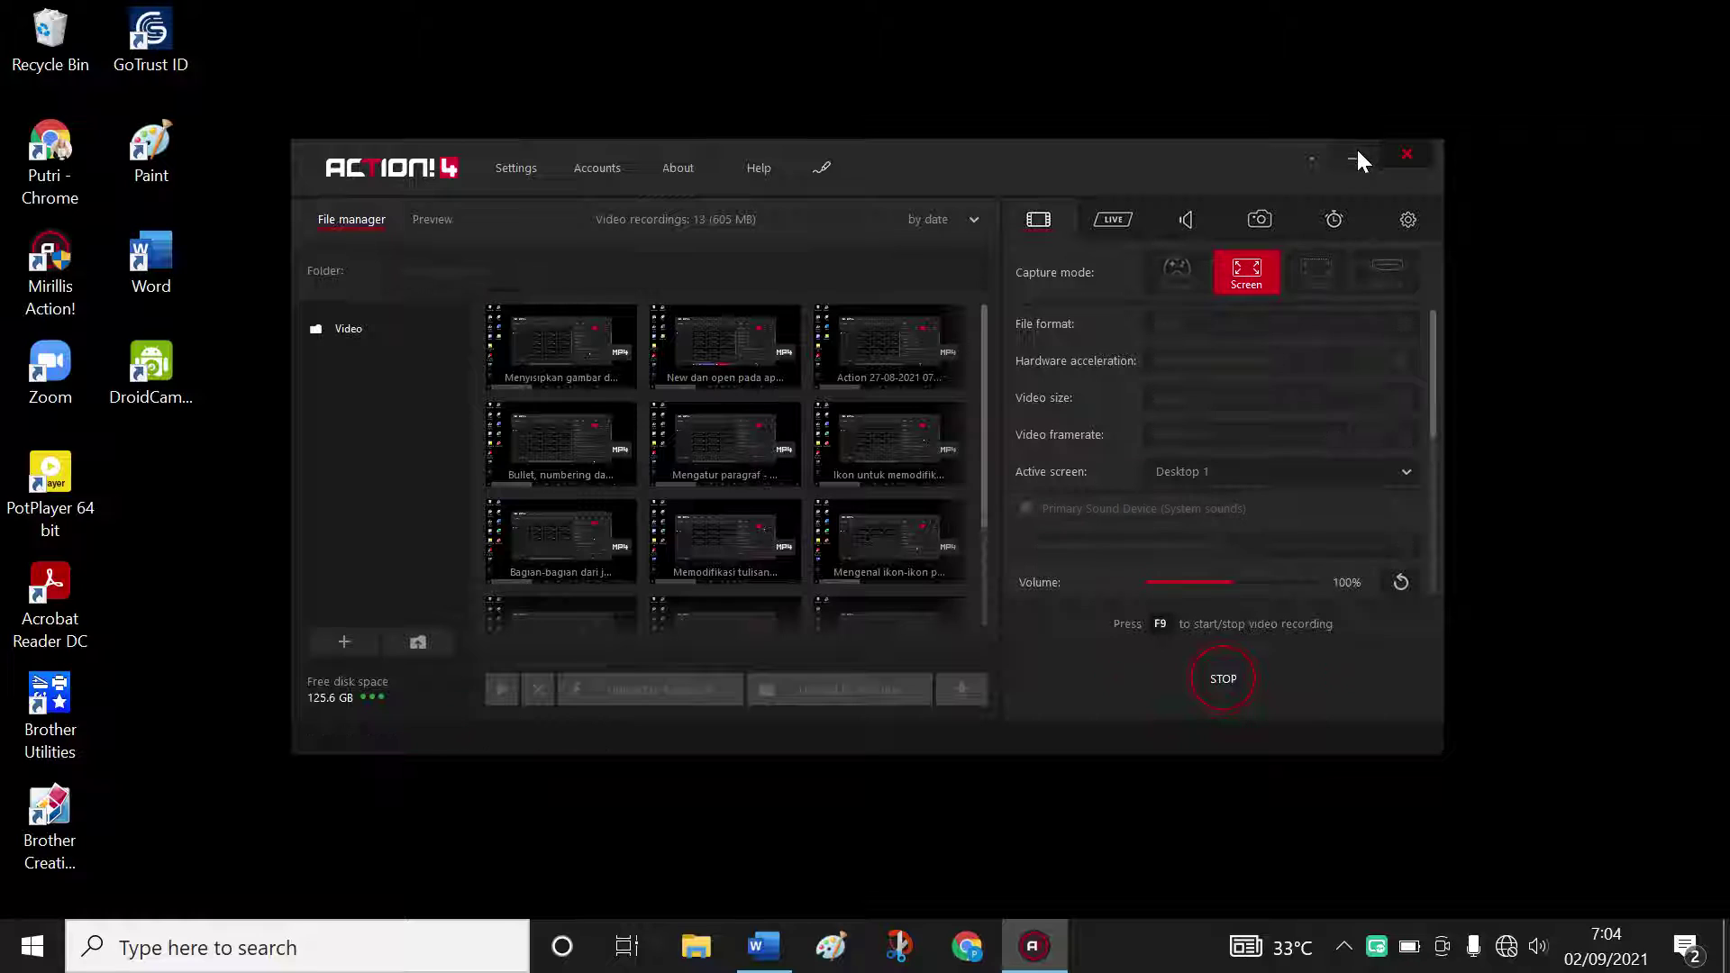
Step: Minimize the Action! recorder and bring back the Word document holding the four lyric lines
click(1358, 155)
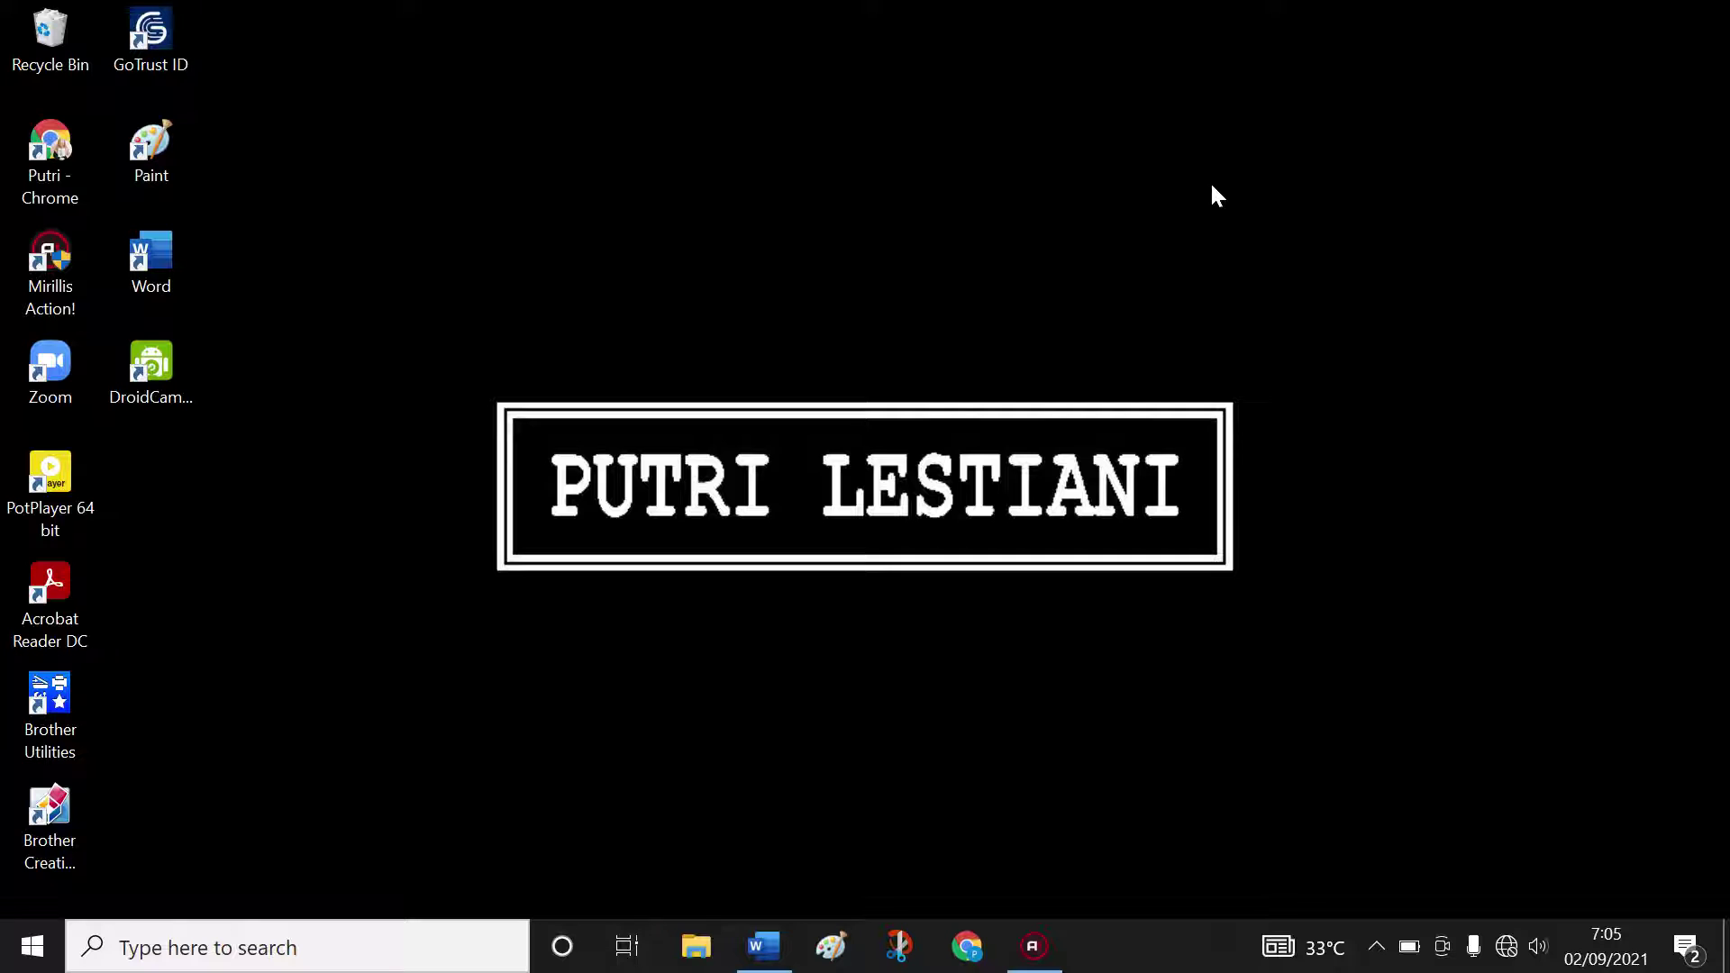
click(764, 946)
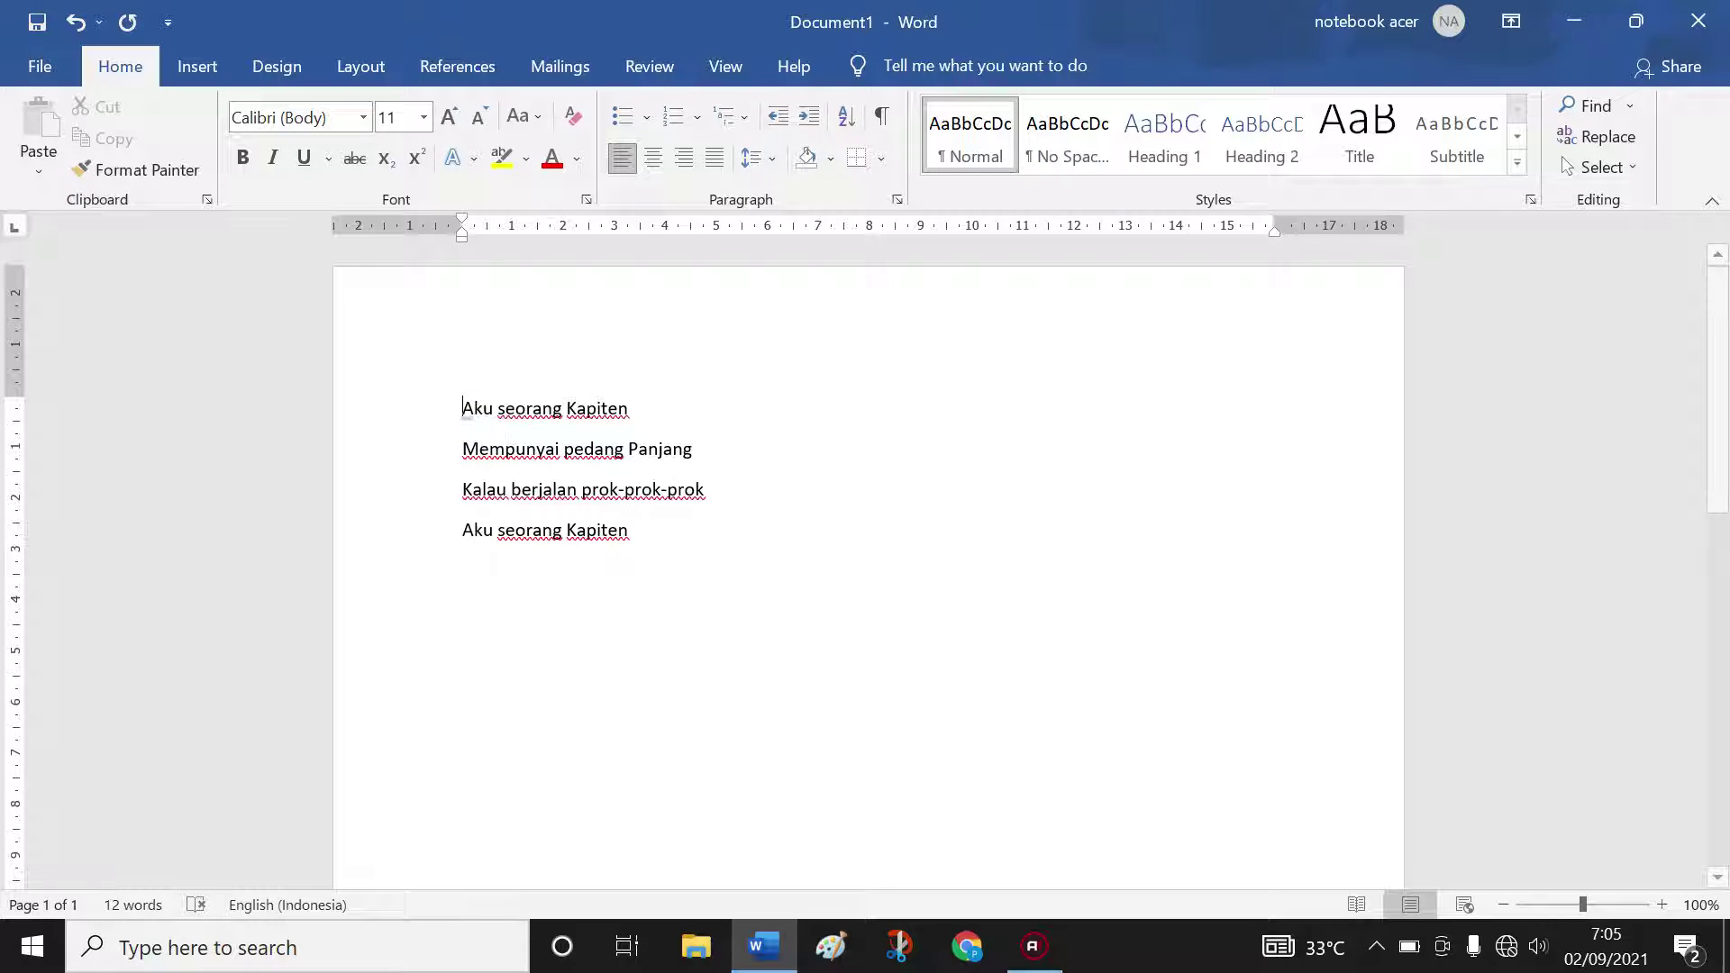
Step: Change the font of all four lyric lines from Calibri (Body) to Arial Narrow
drag(463, 409, 635, 532)
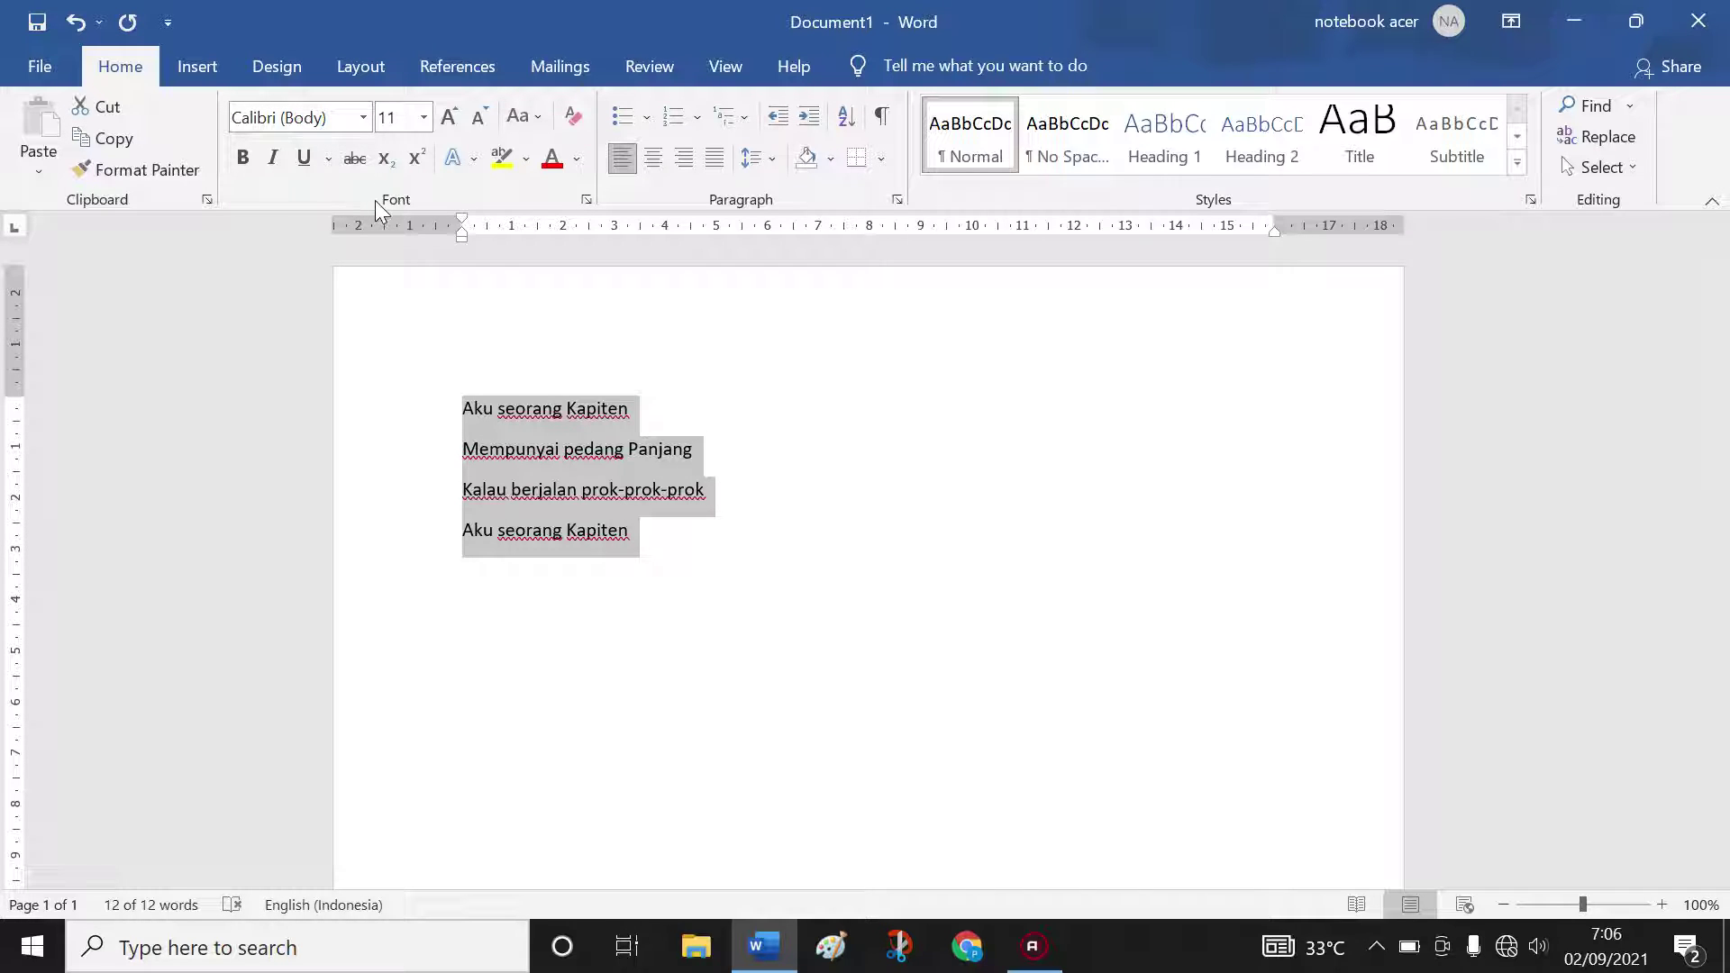
click(361, 126)
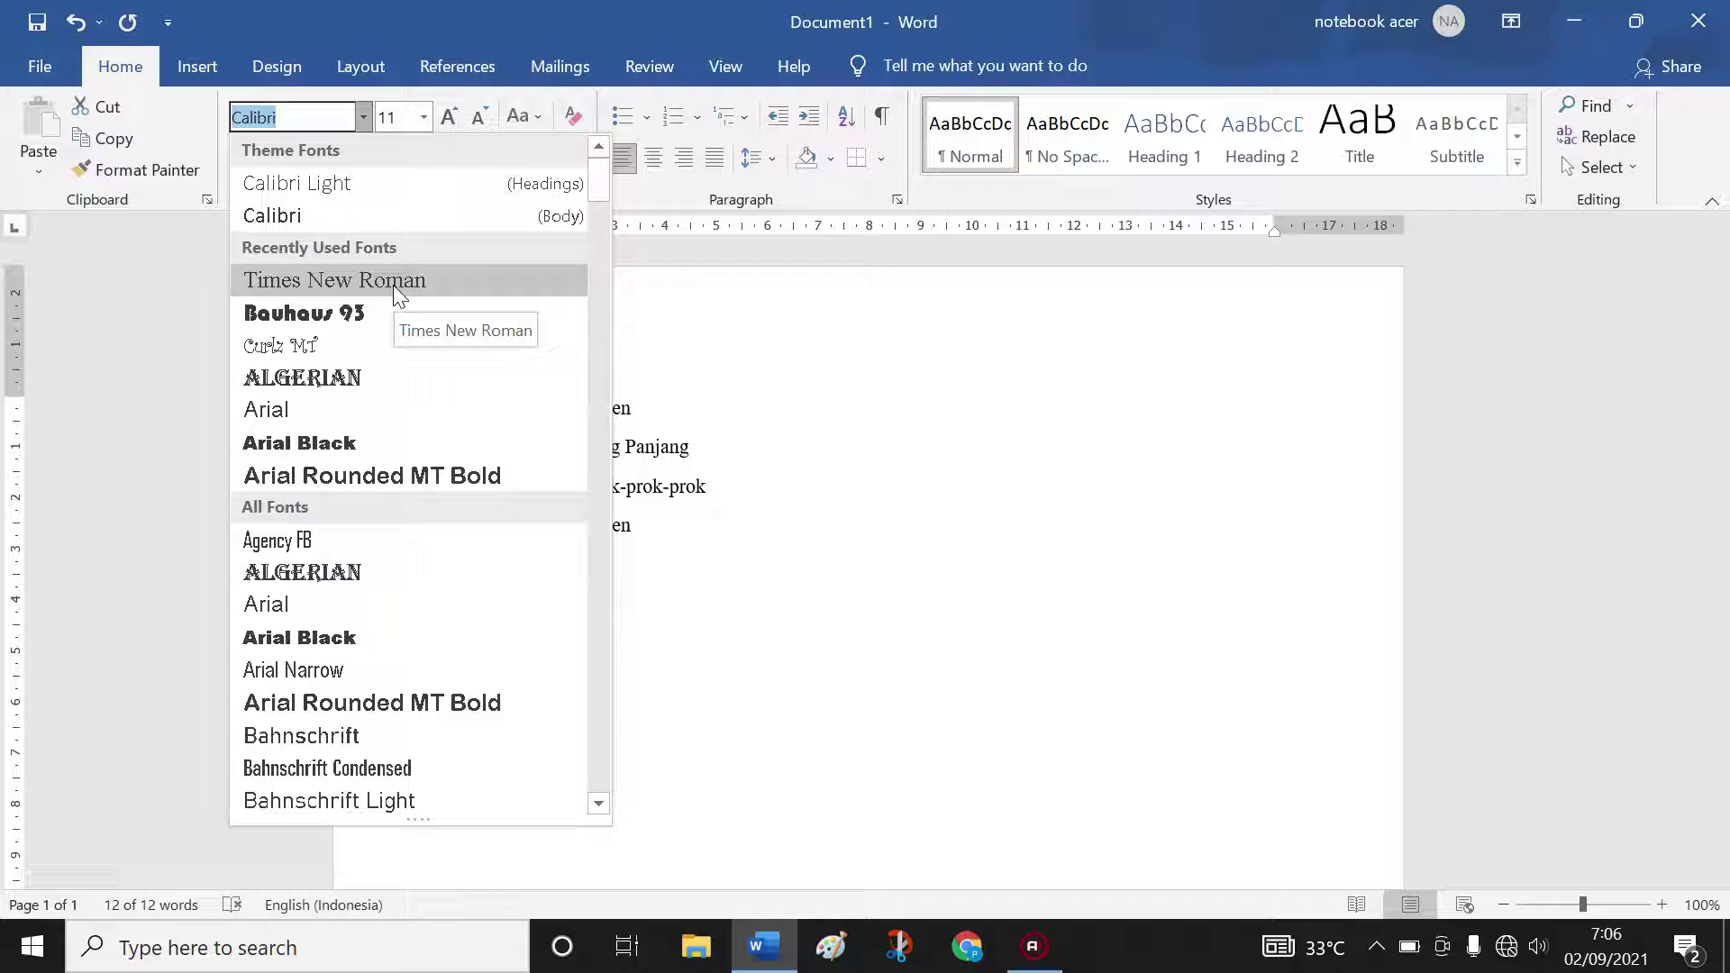
click(364, 670)
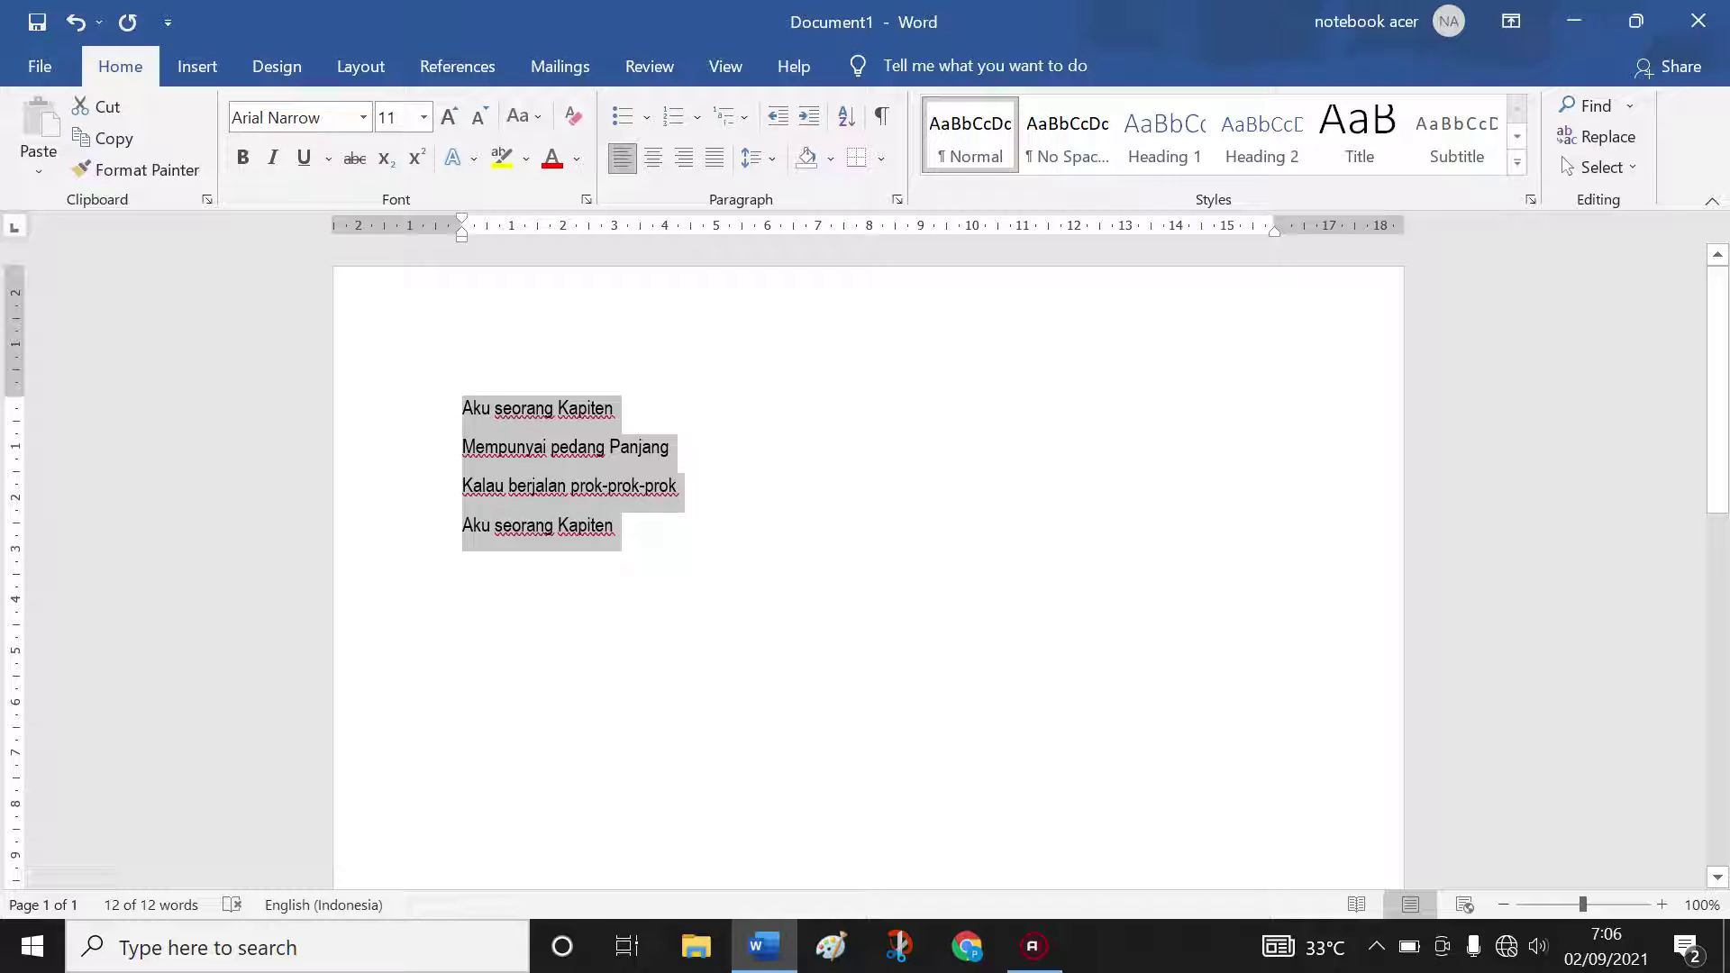
click(615, 526)
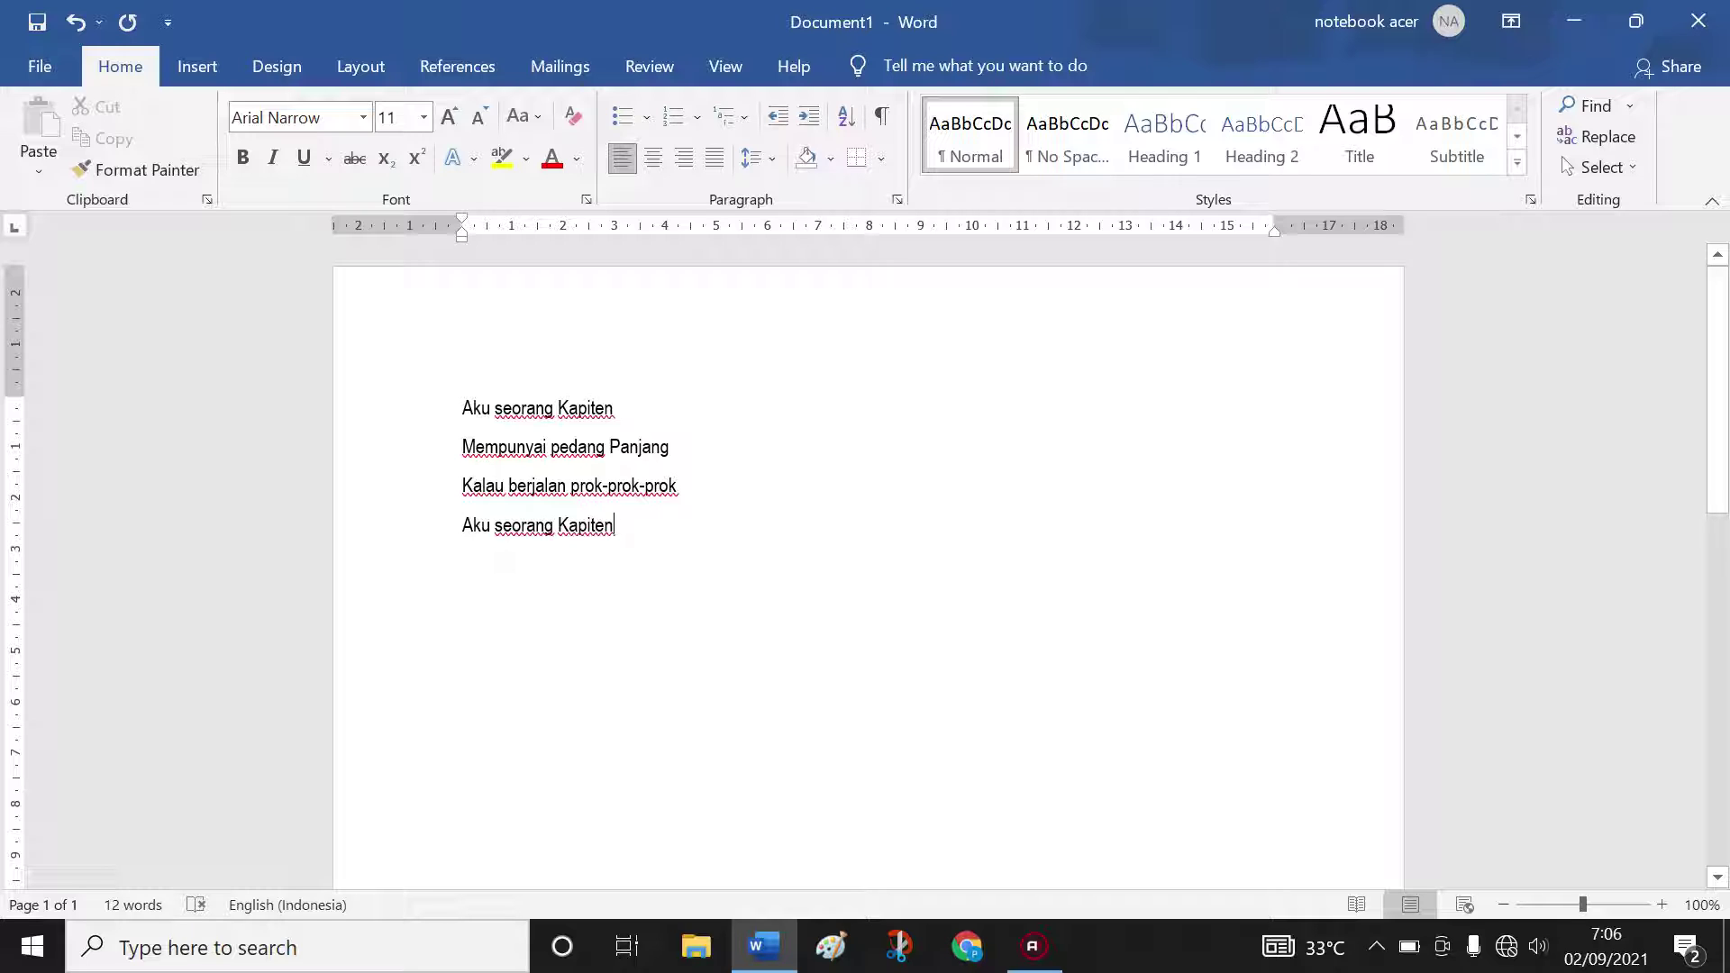
drag(557, 409, 612, 415)
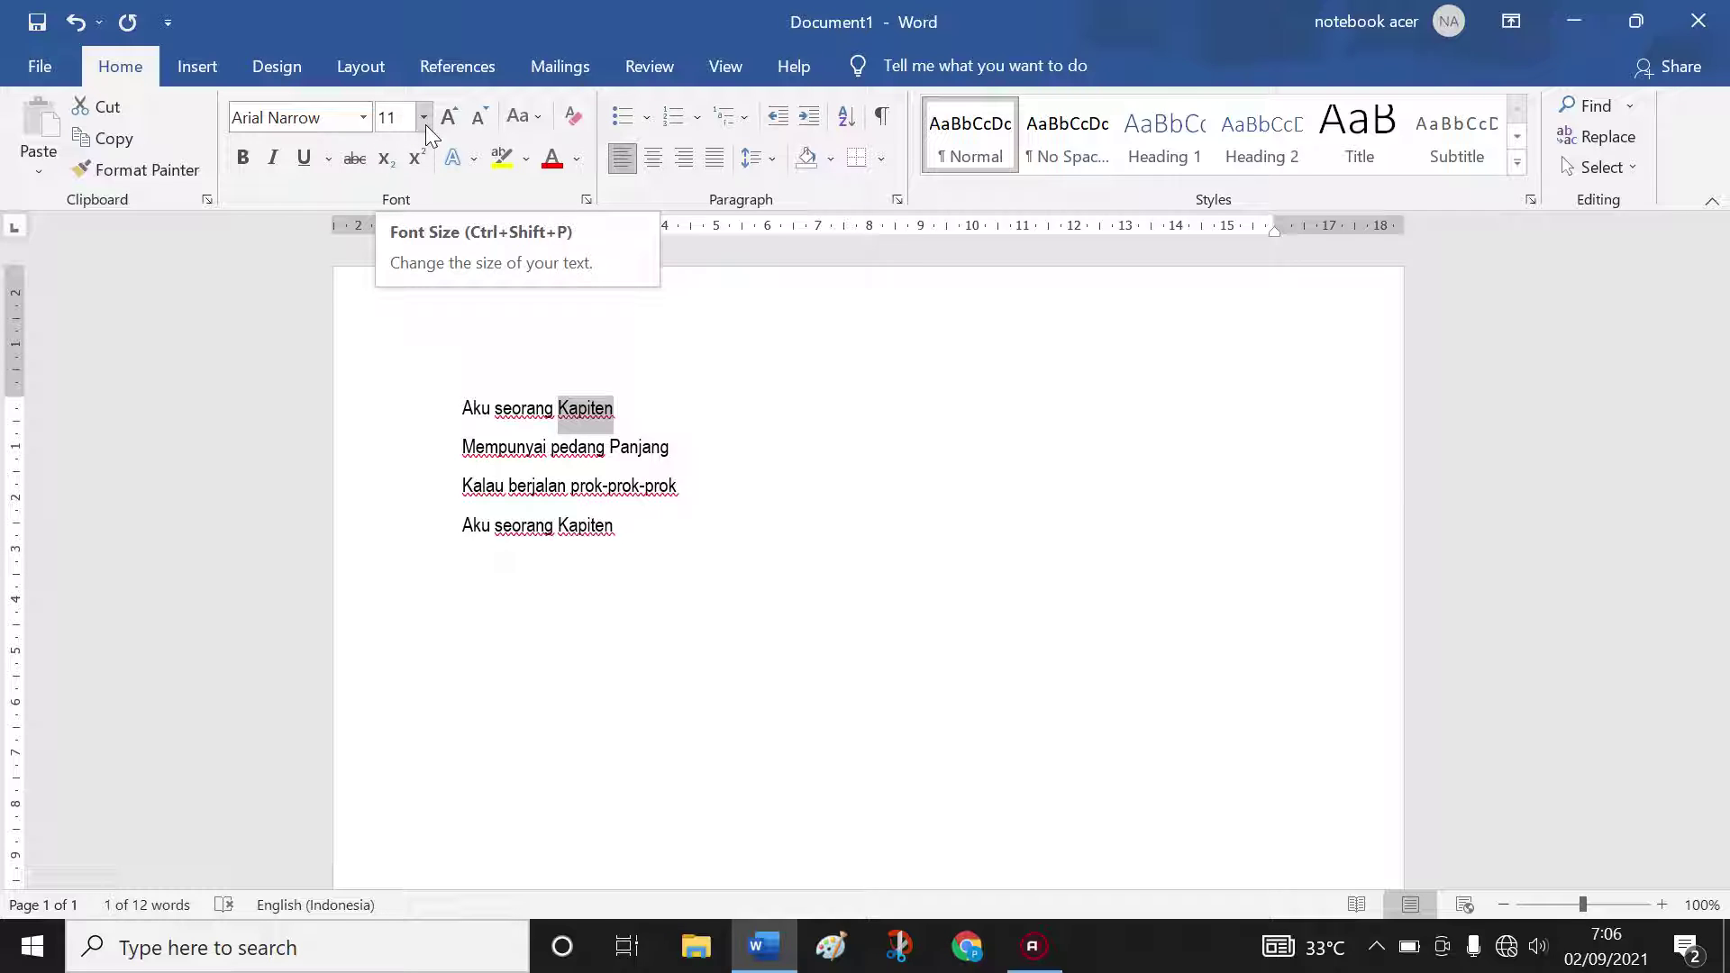
Step: Enlarge the word 'Kapiten' in the first line to 48 pt
click(423, 117)
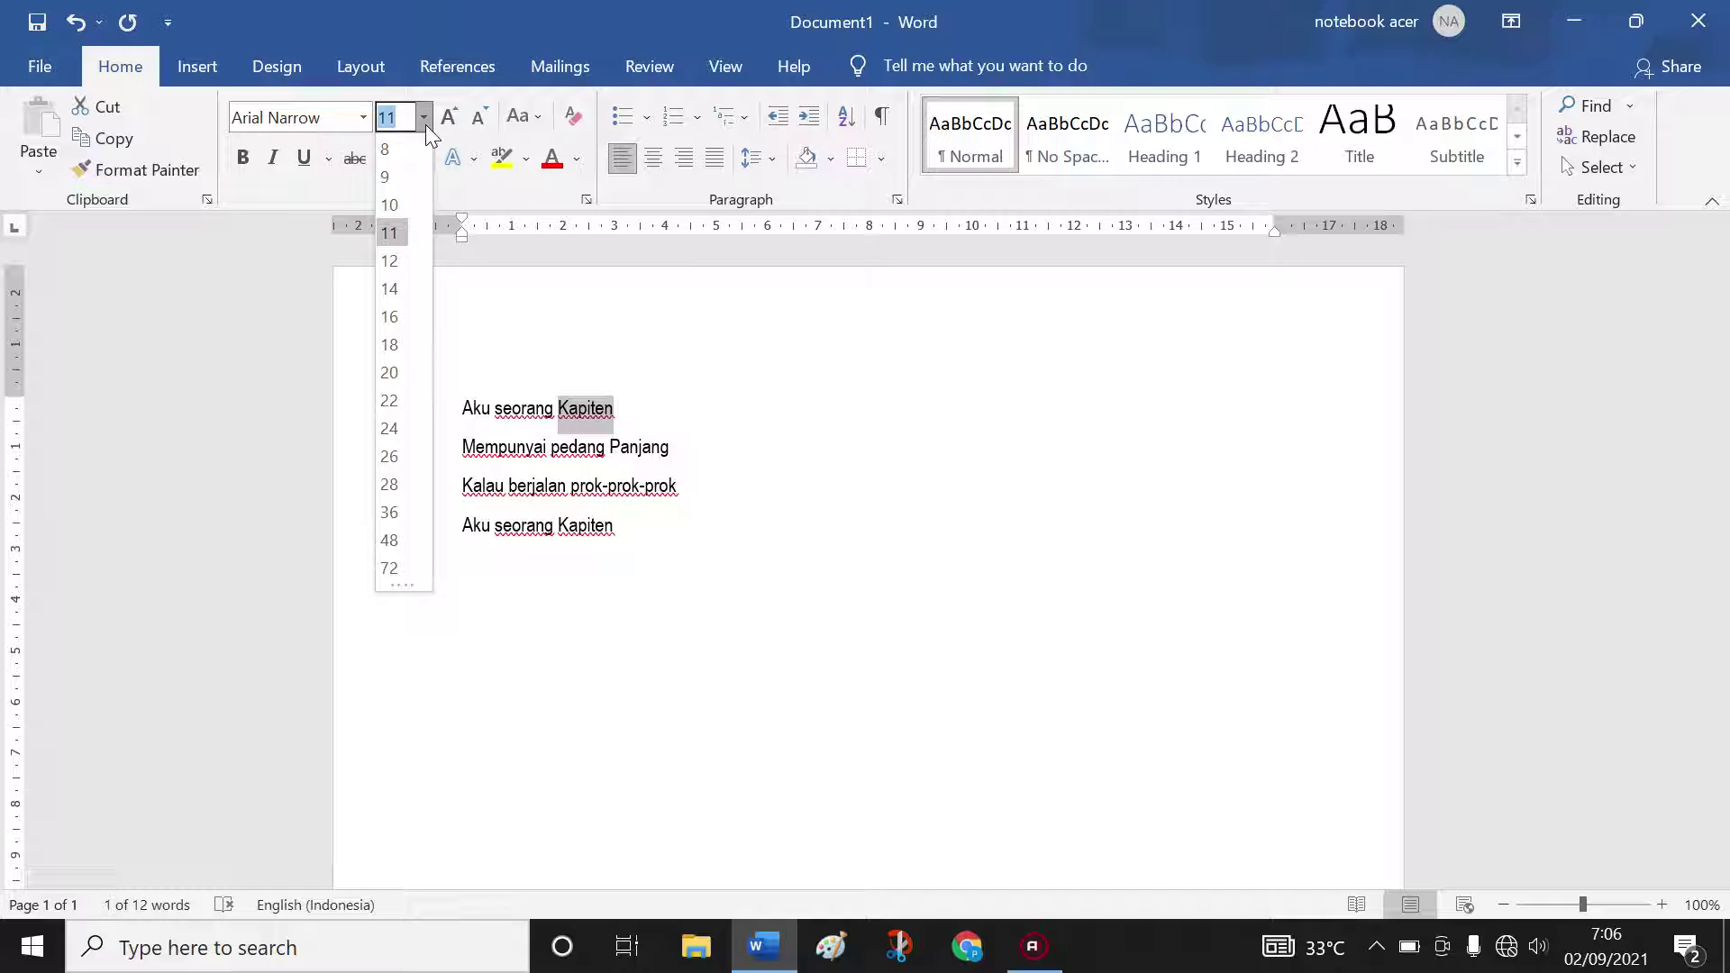
click(396, 541)
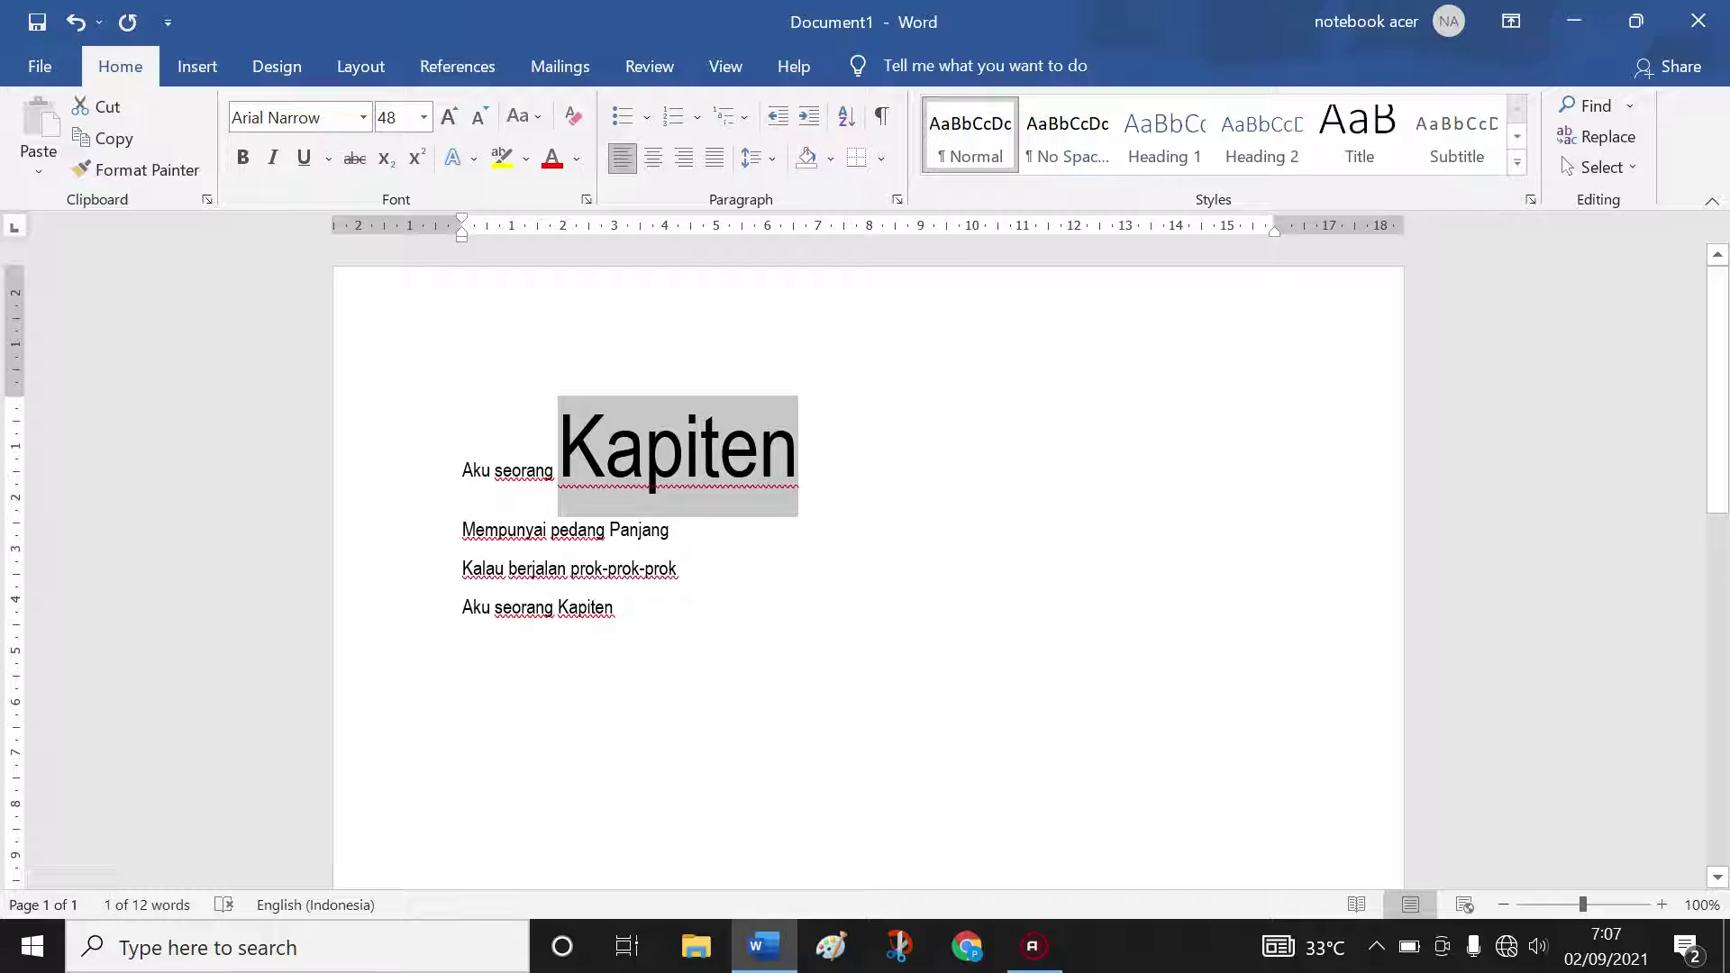
click(614, 608)
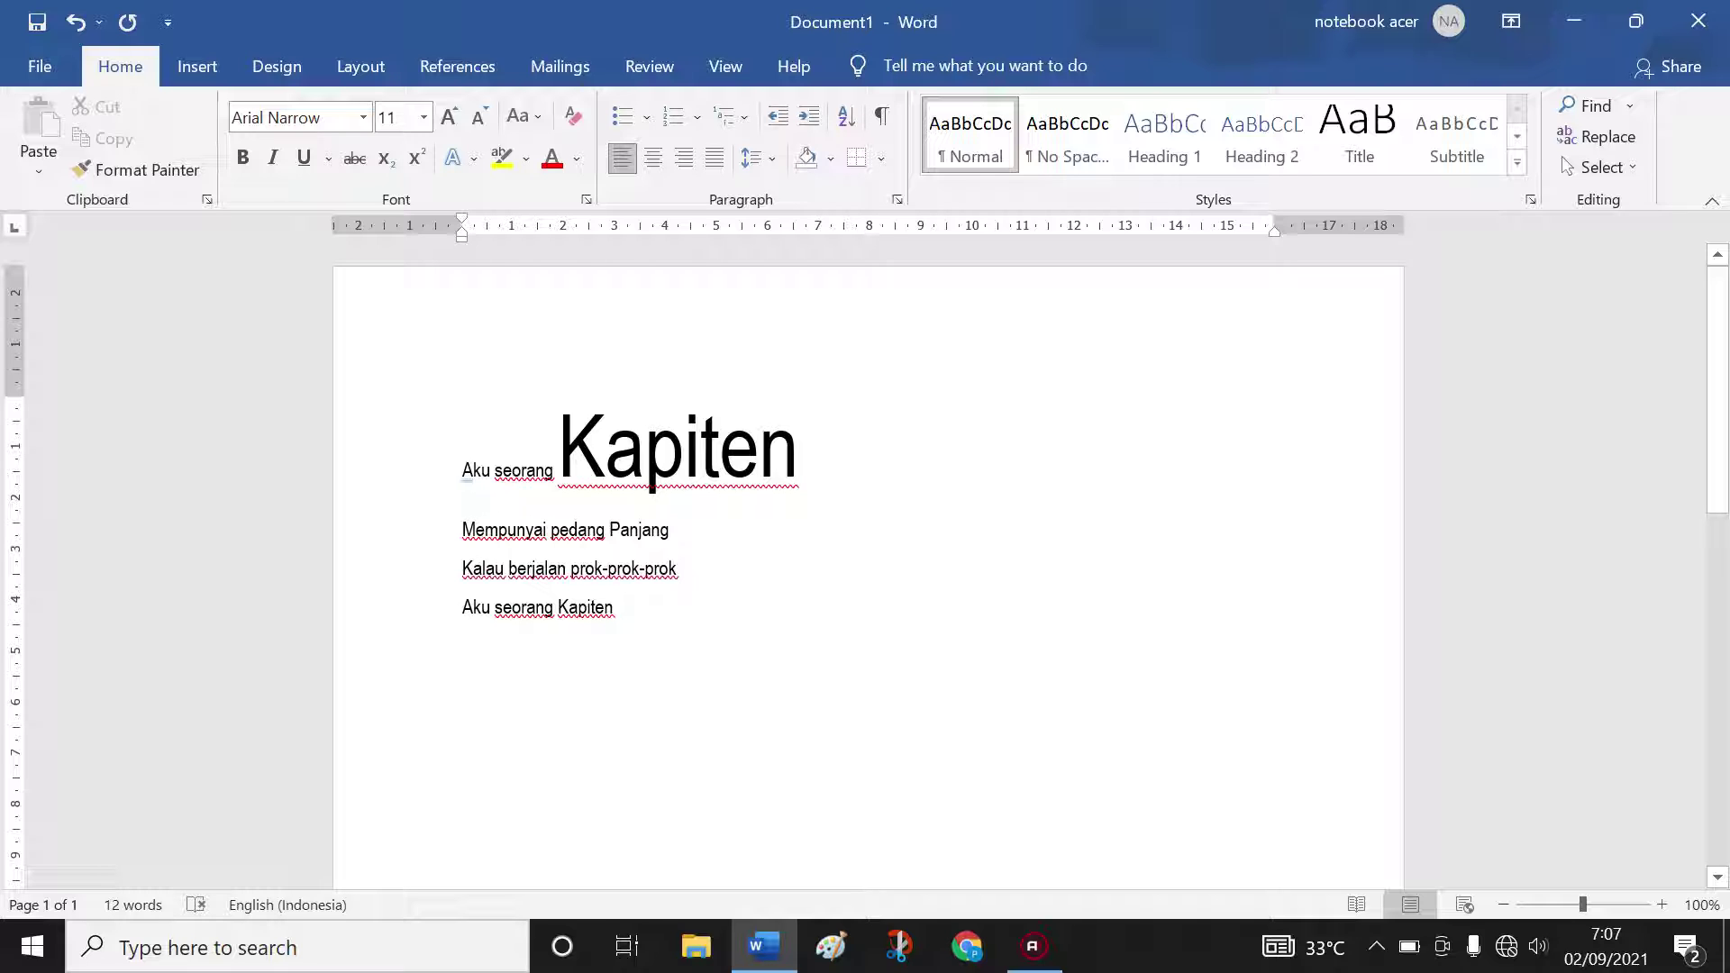
Step: Make the first line bold, 'Mempunyai pedang Panjang' italic, and the third line underlined
drag(462, 470, 802, 464)
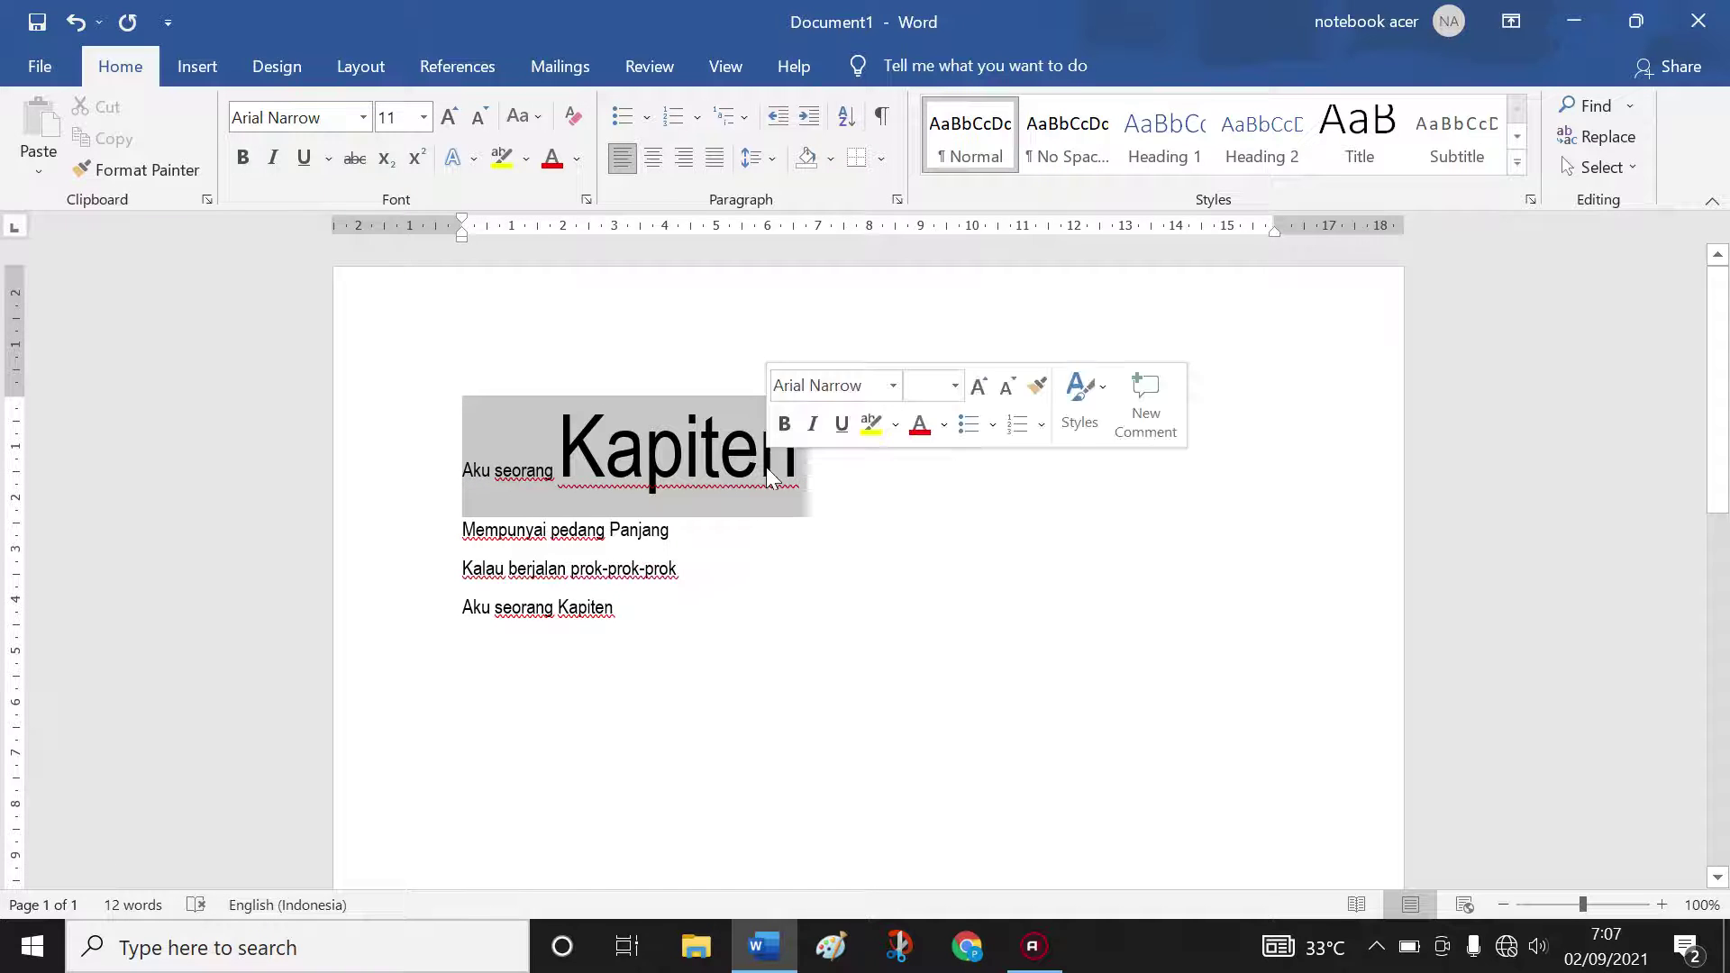
click(244, 161)
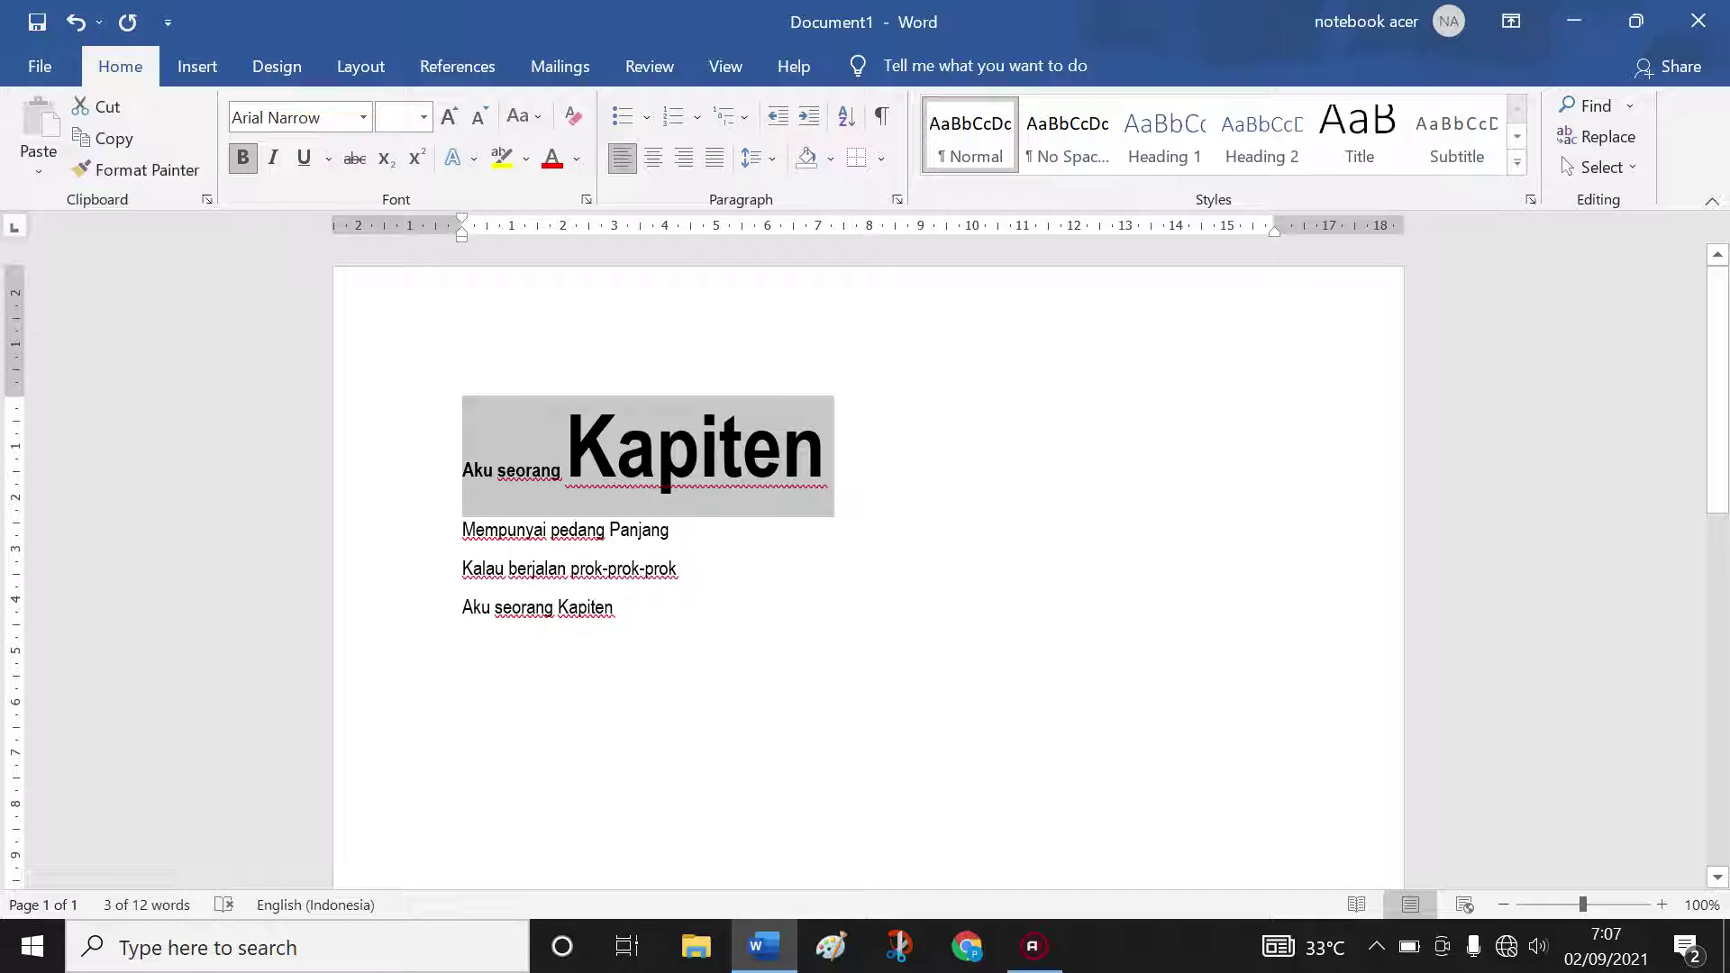
drag(462, 530, 652, 534)
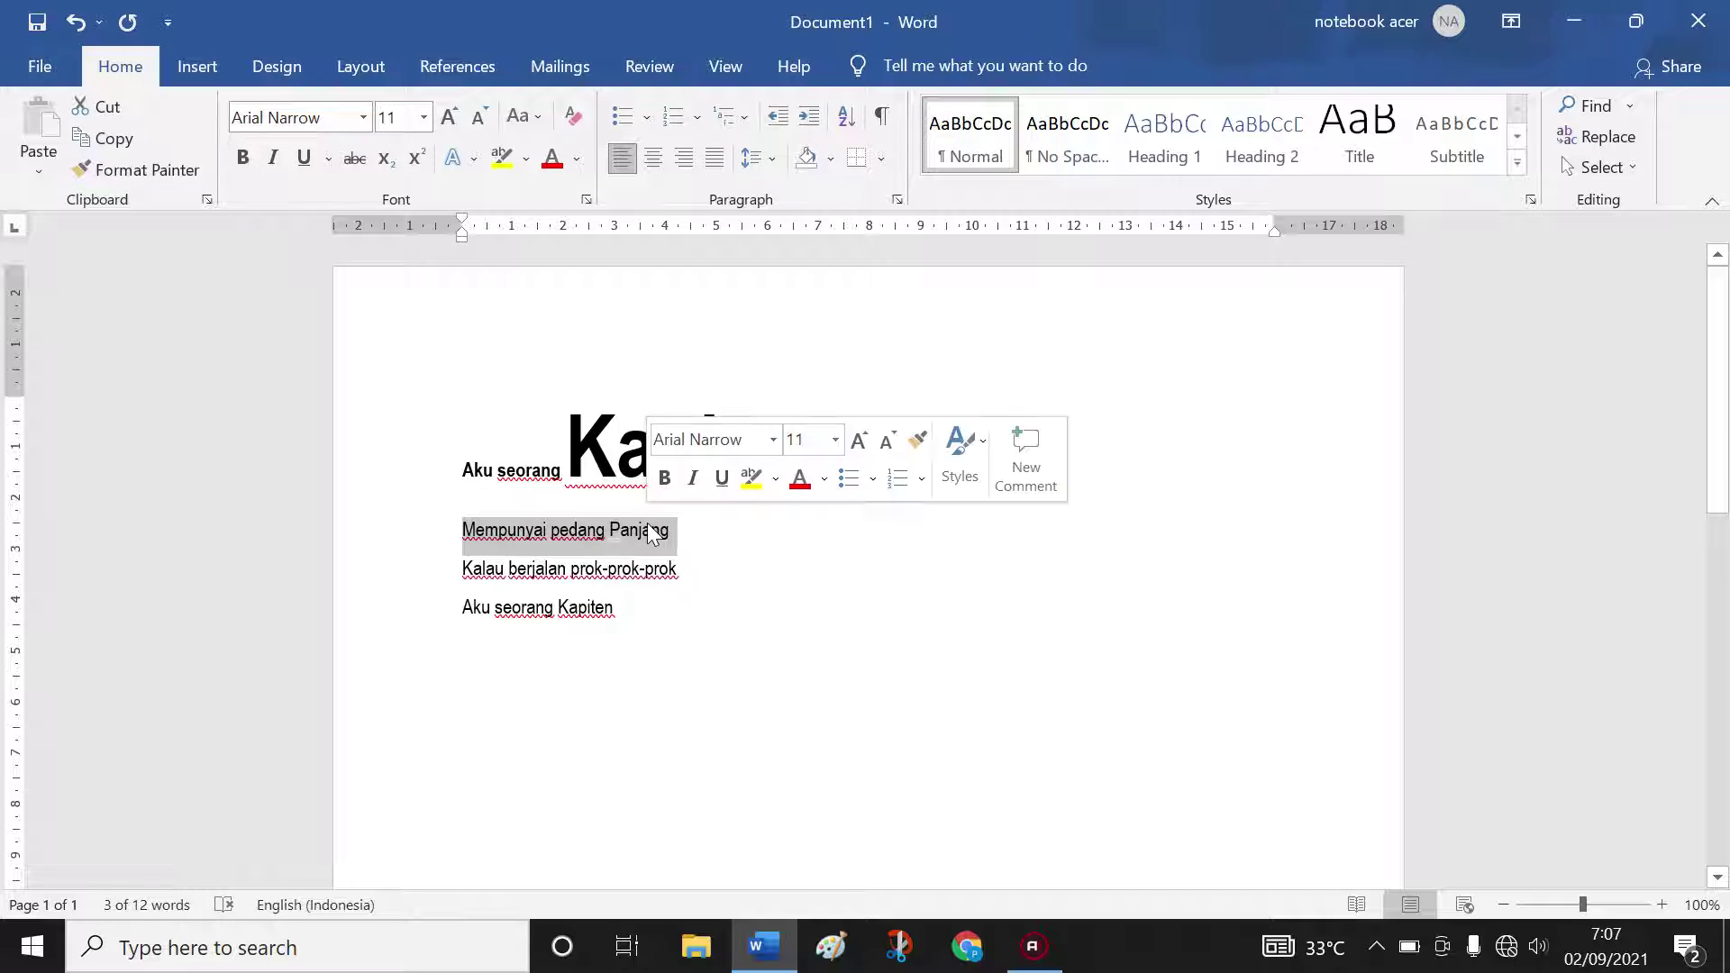
click(274, 160)
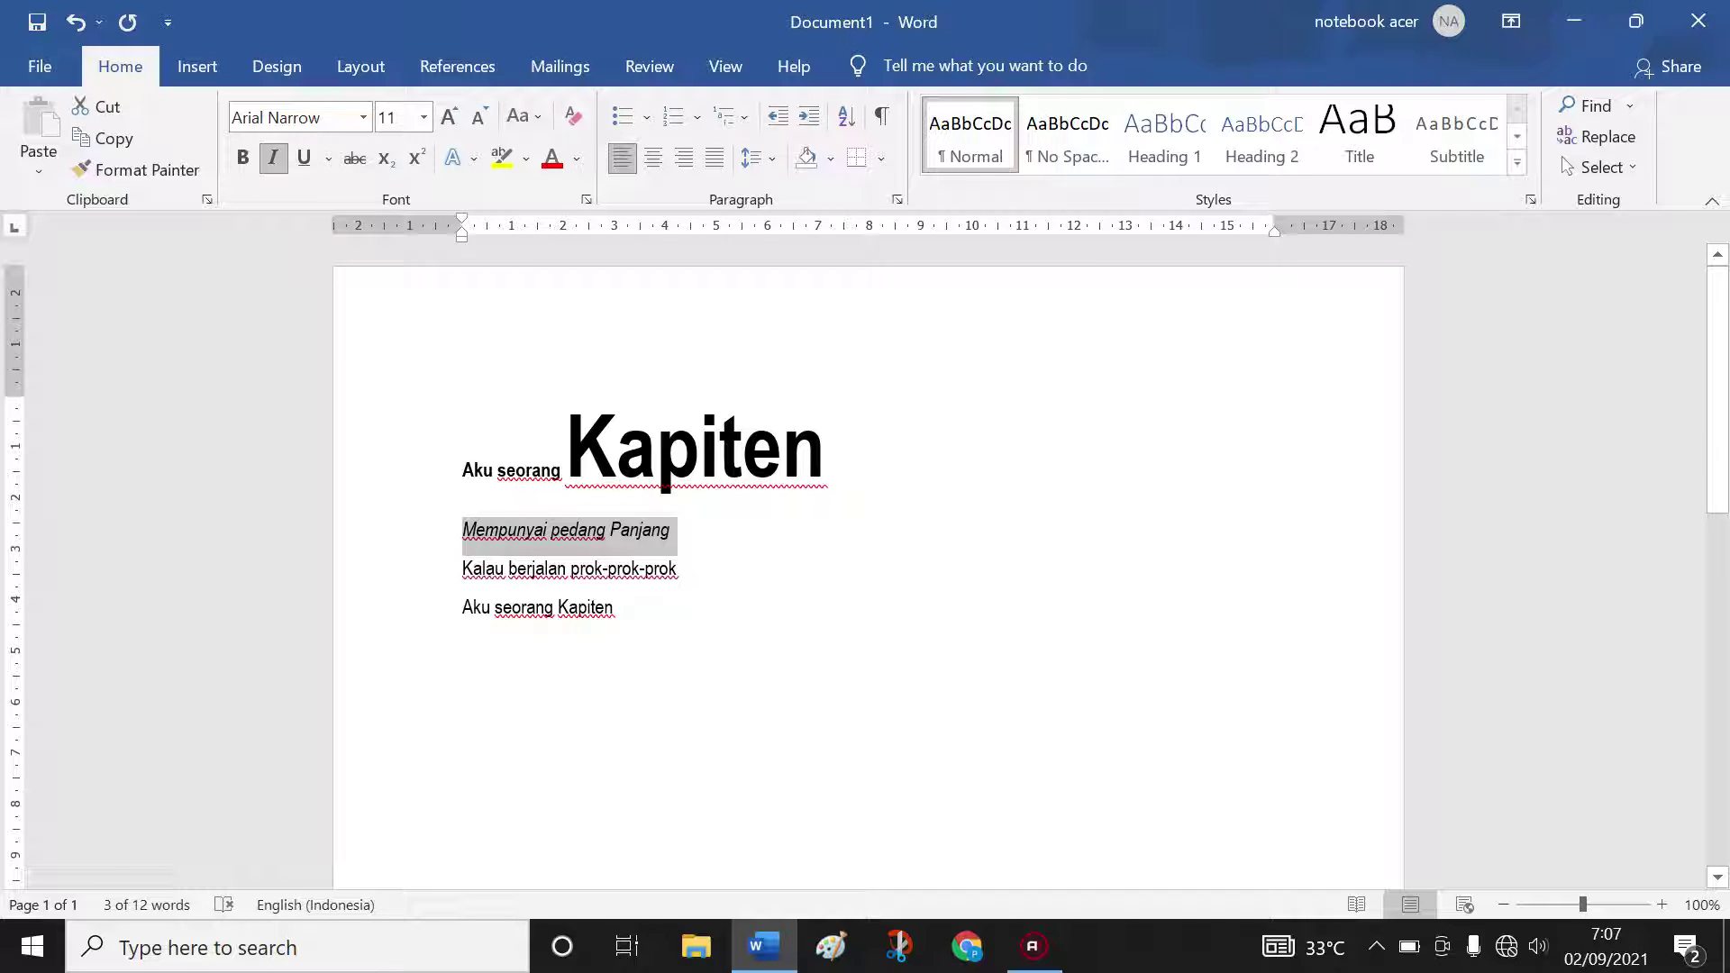
drag(462, 569, 678, 572)
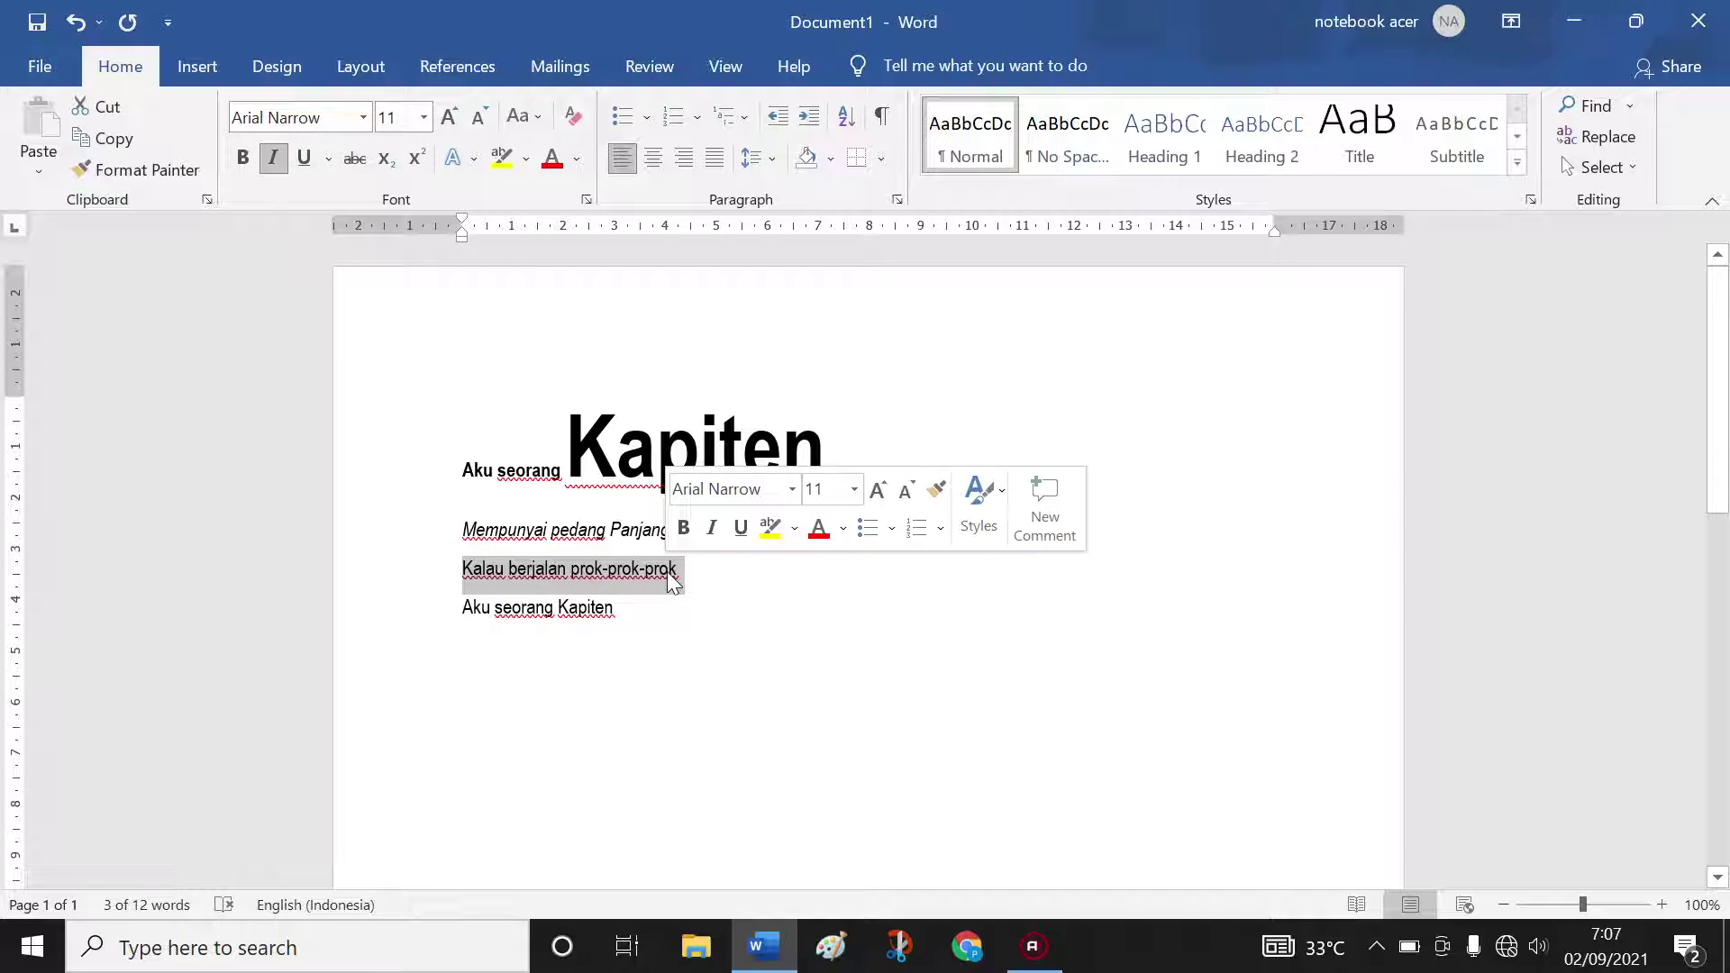
click(304, 158)
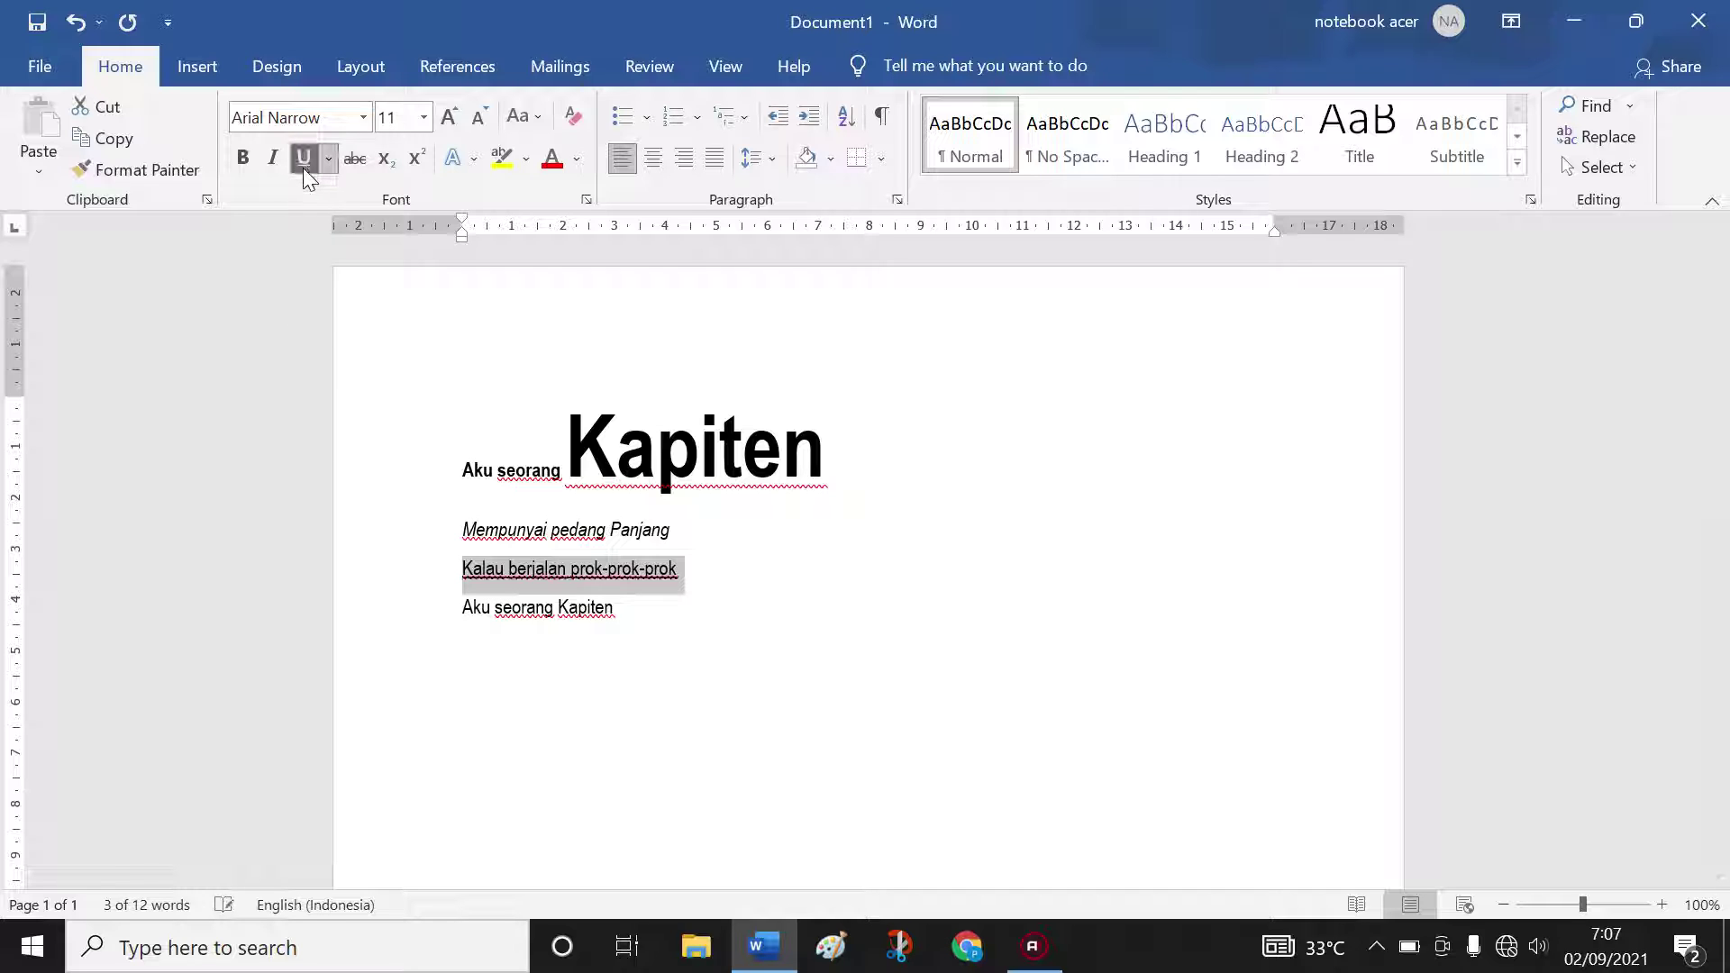
click(541, 602)
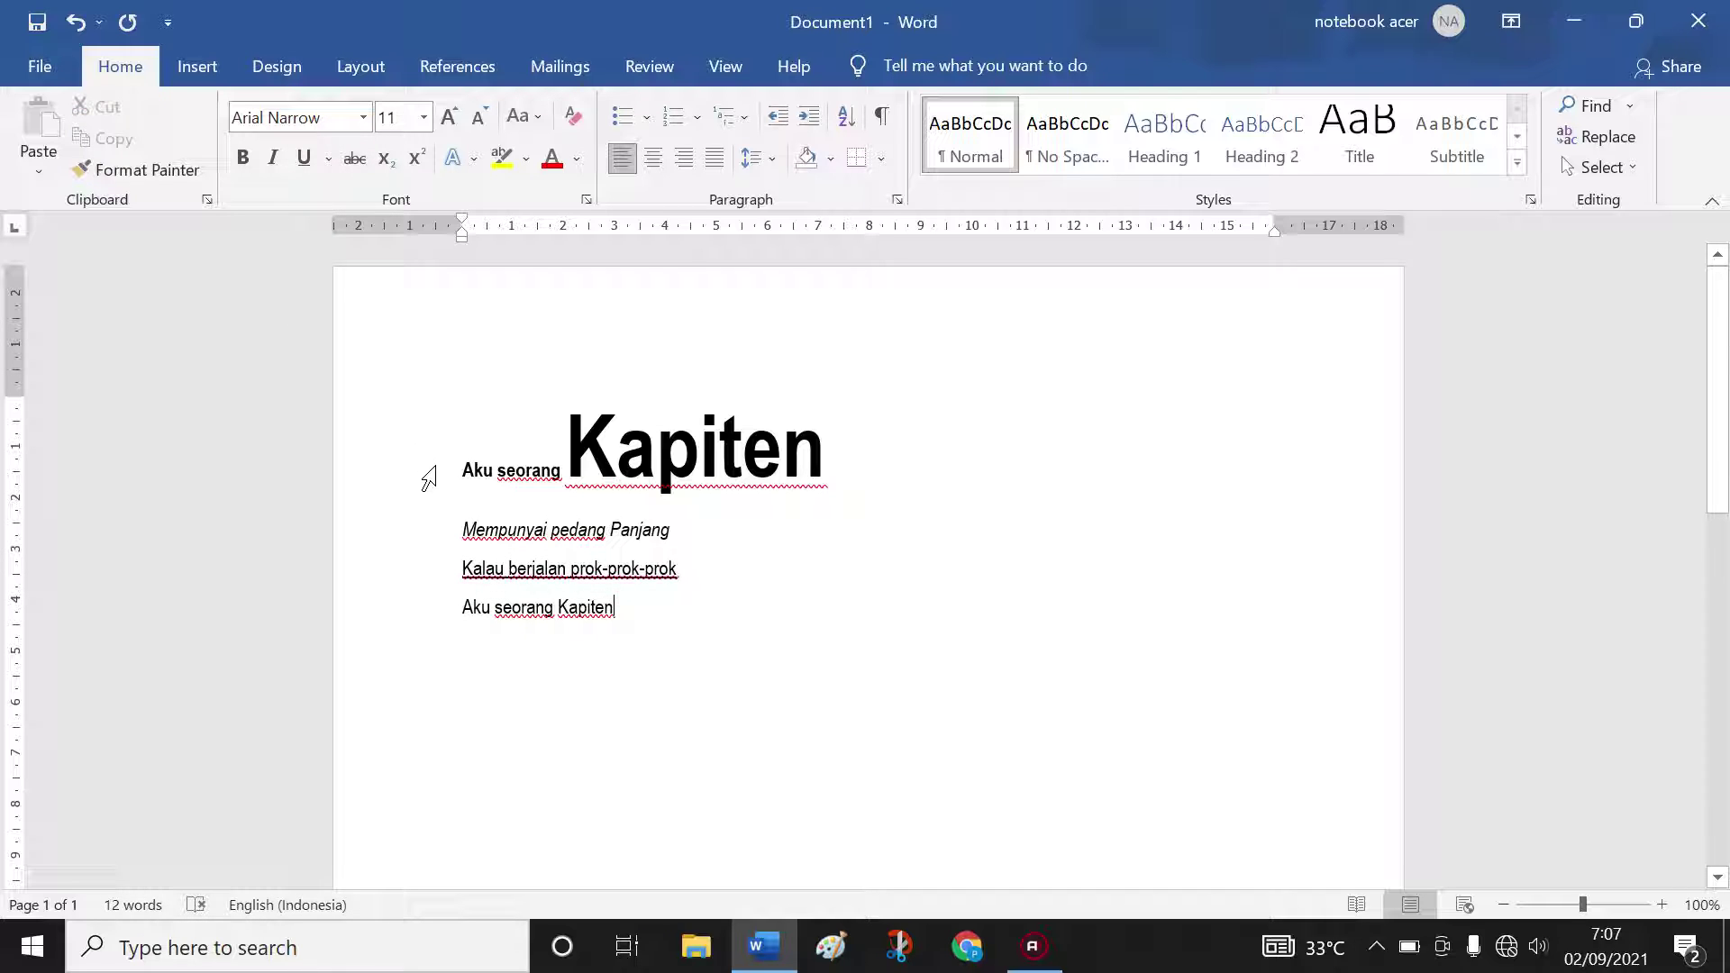
Step: Reselect the first and third lines to check their bold and underline formatting
mouse_move(466, 479)
mouse_down()
mouse_move(472, 523)
mouse_move(596, 539)
mouse_up()
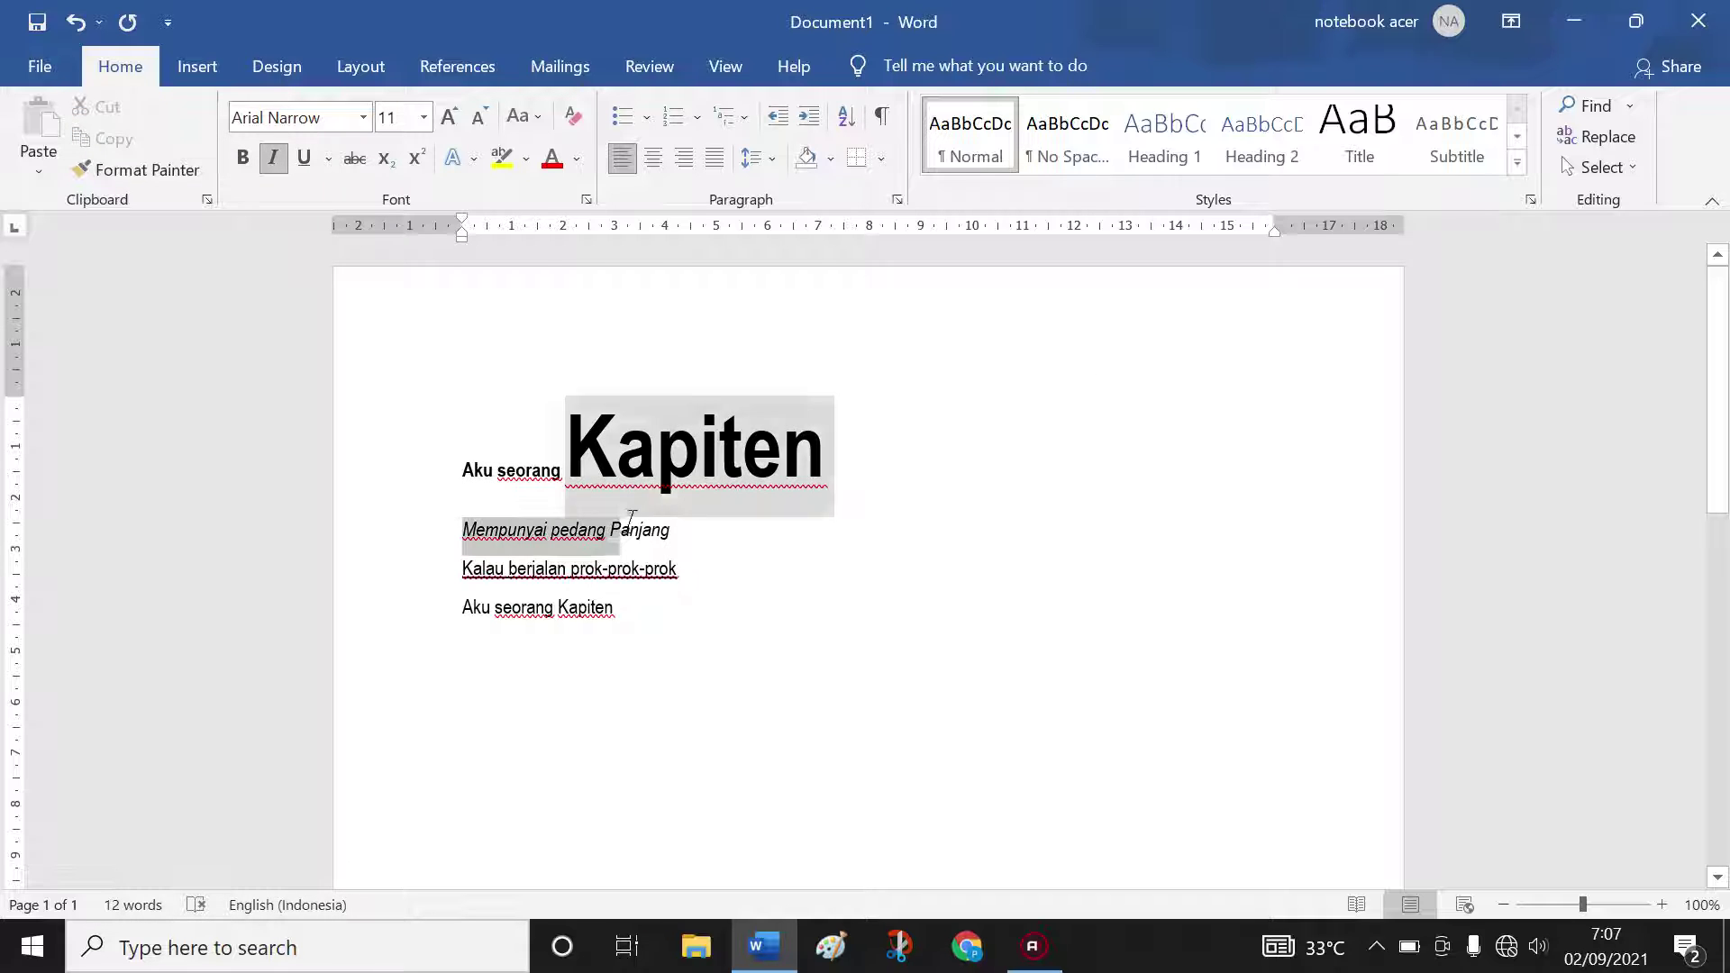
drag(462, 568, 682, 581)
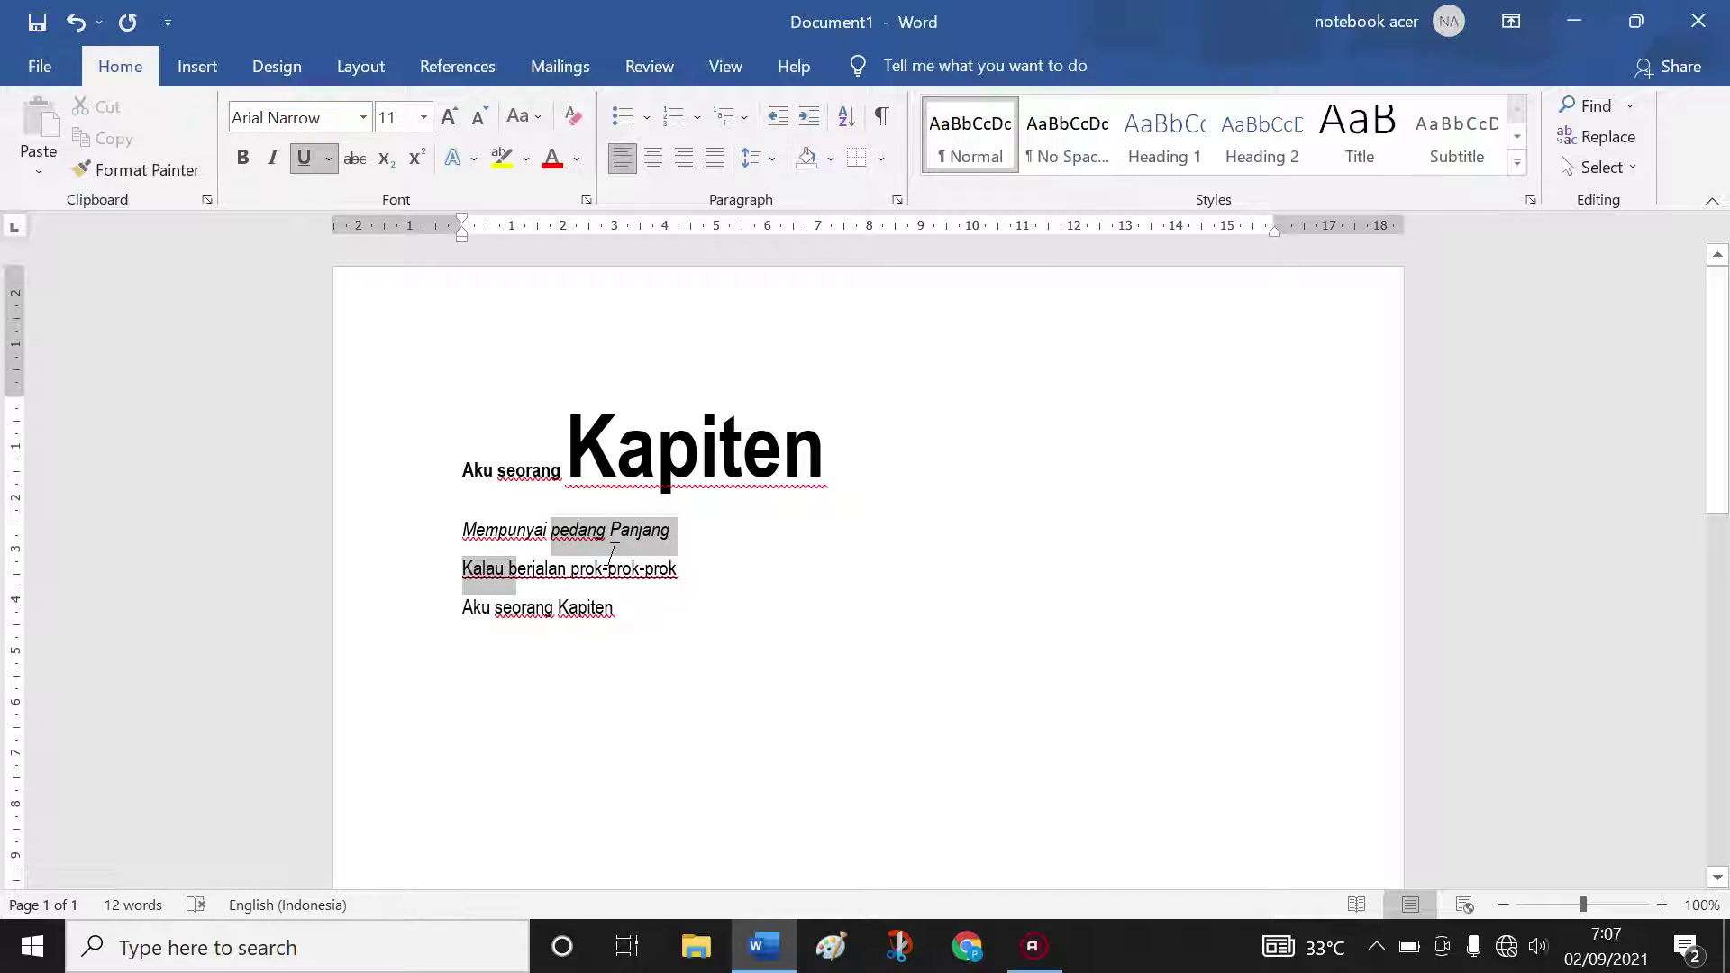
click(464, 608)
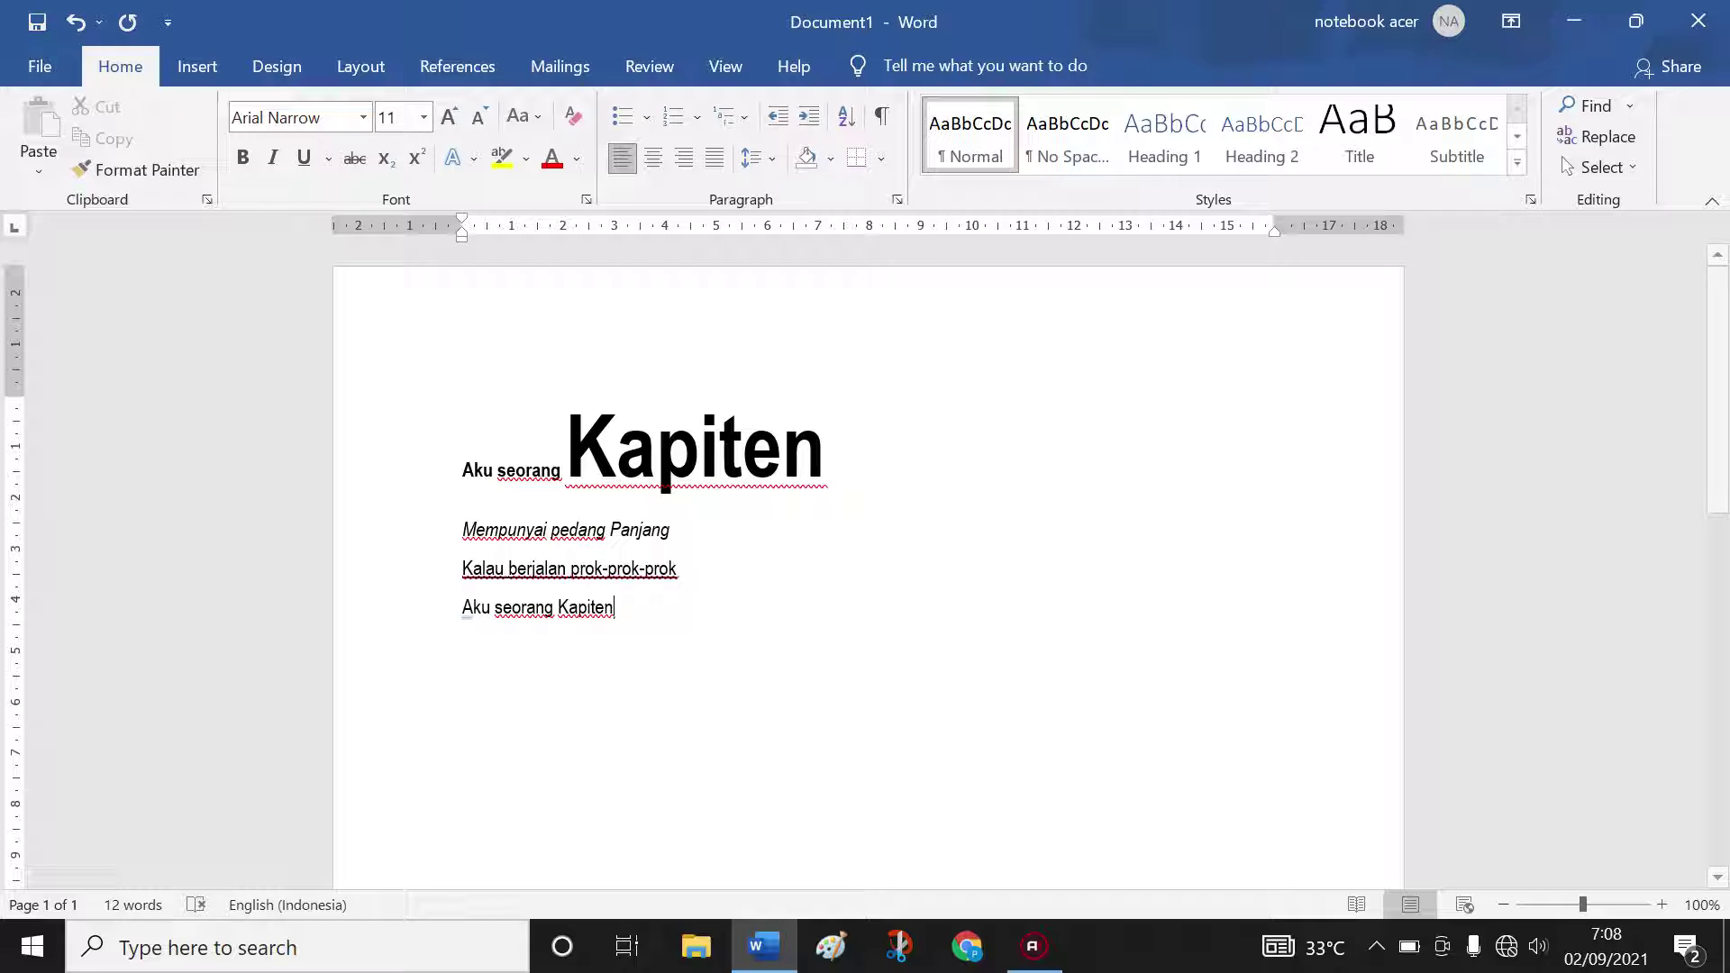
Step: Colour the last line 'Aku seorang Kapiten' blue with the Font Color palette
drag(462, 607, 603, 608)
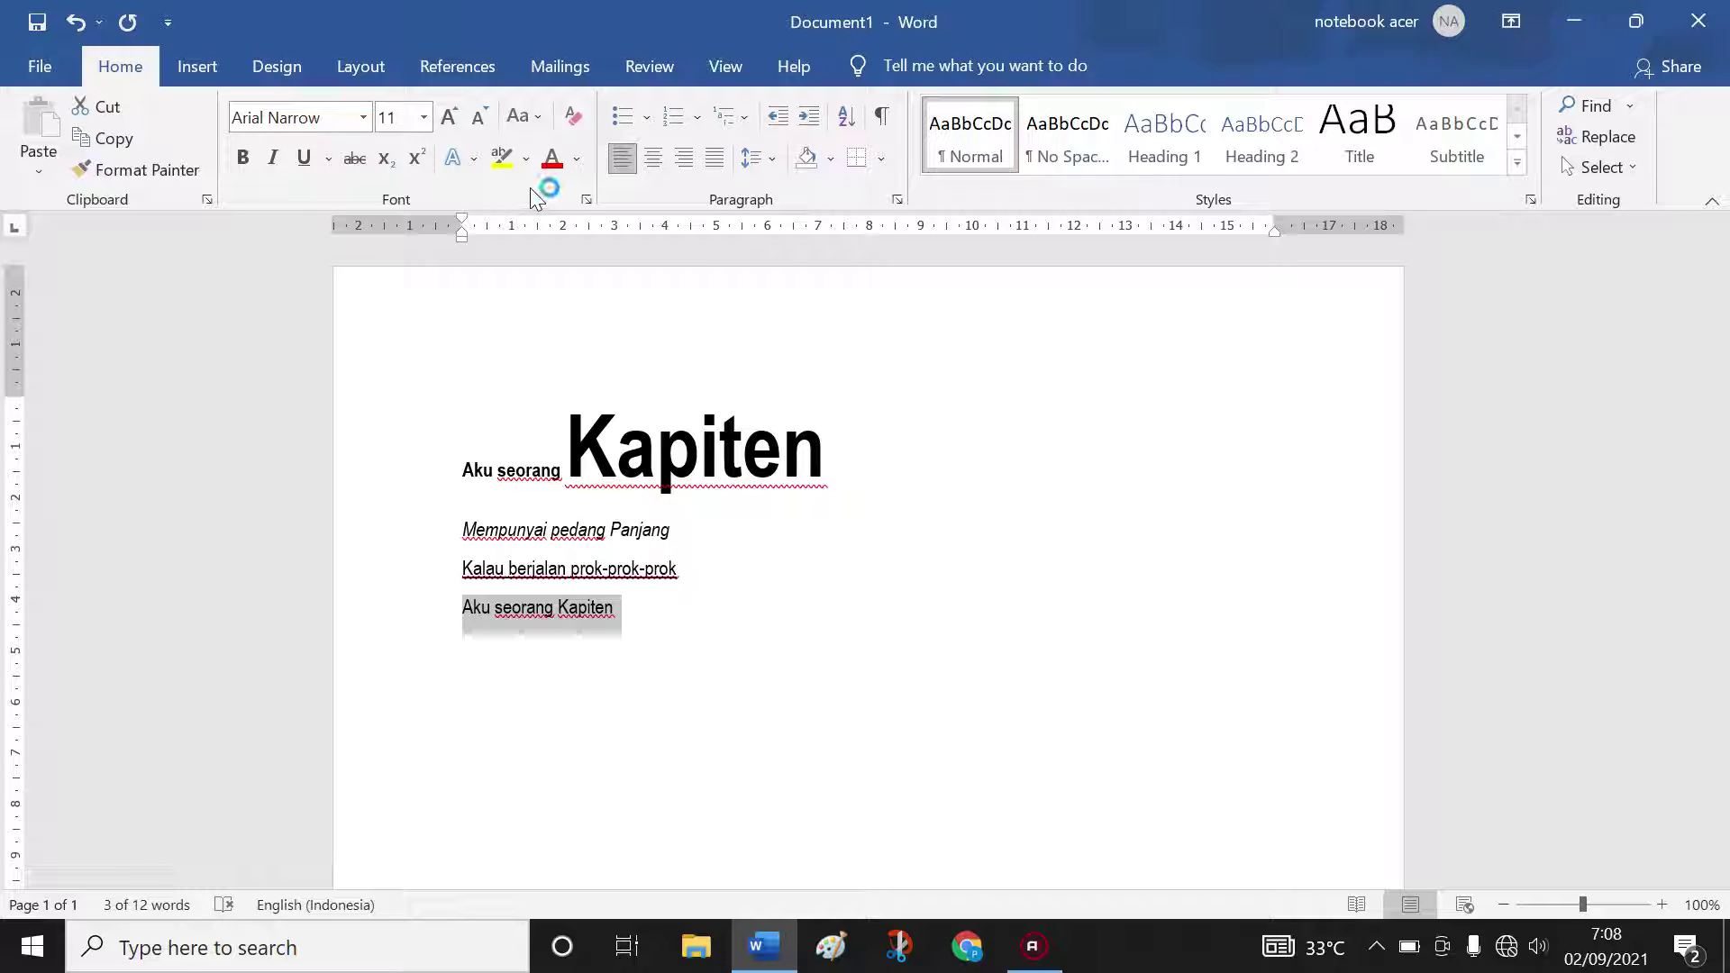
click(577, 161)
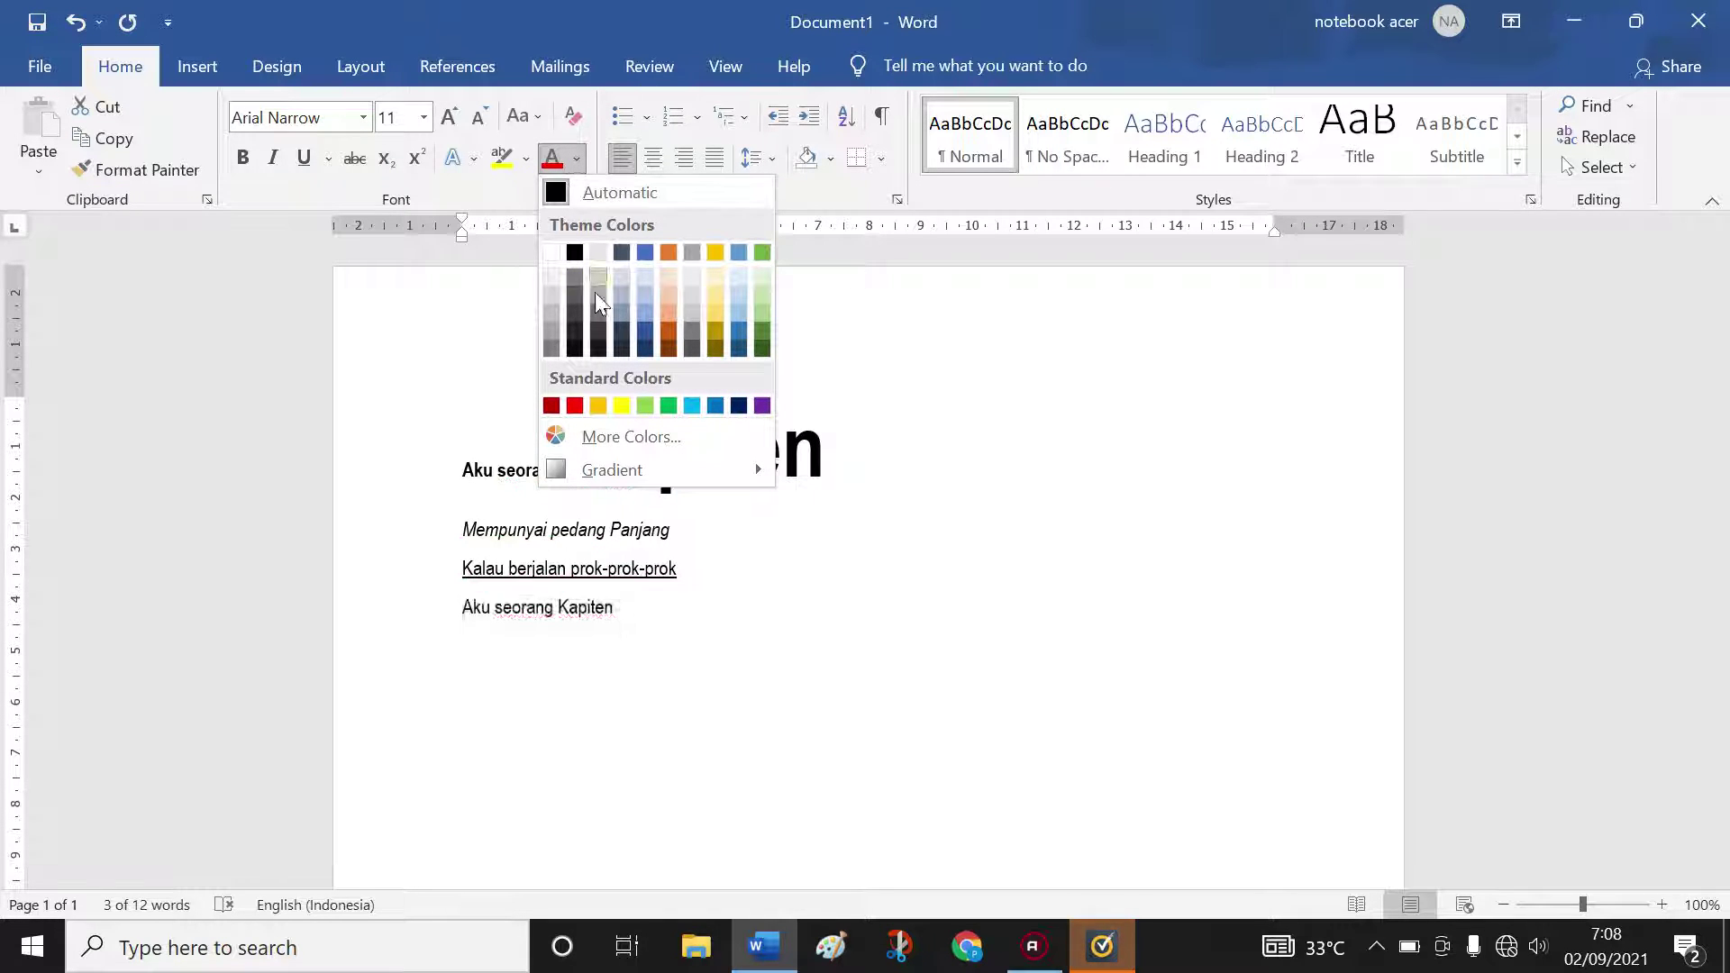
click(714, 405)
click(685, 607)
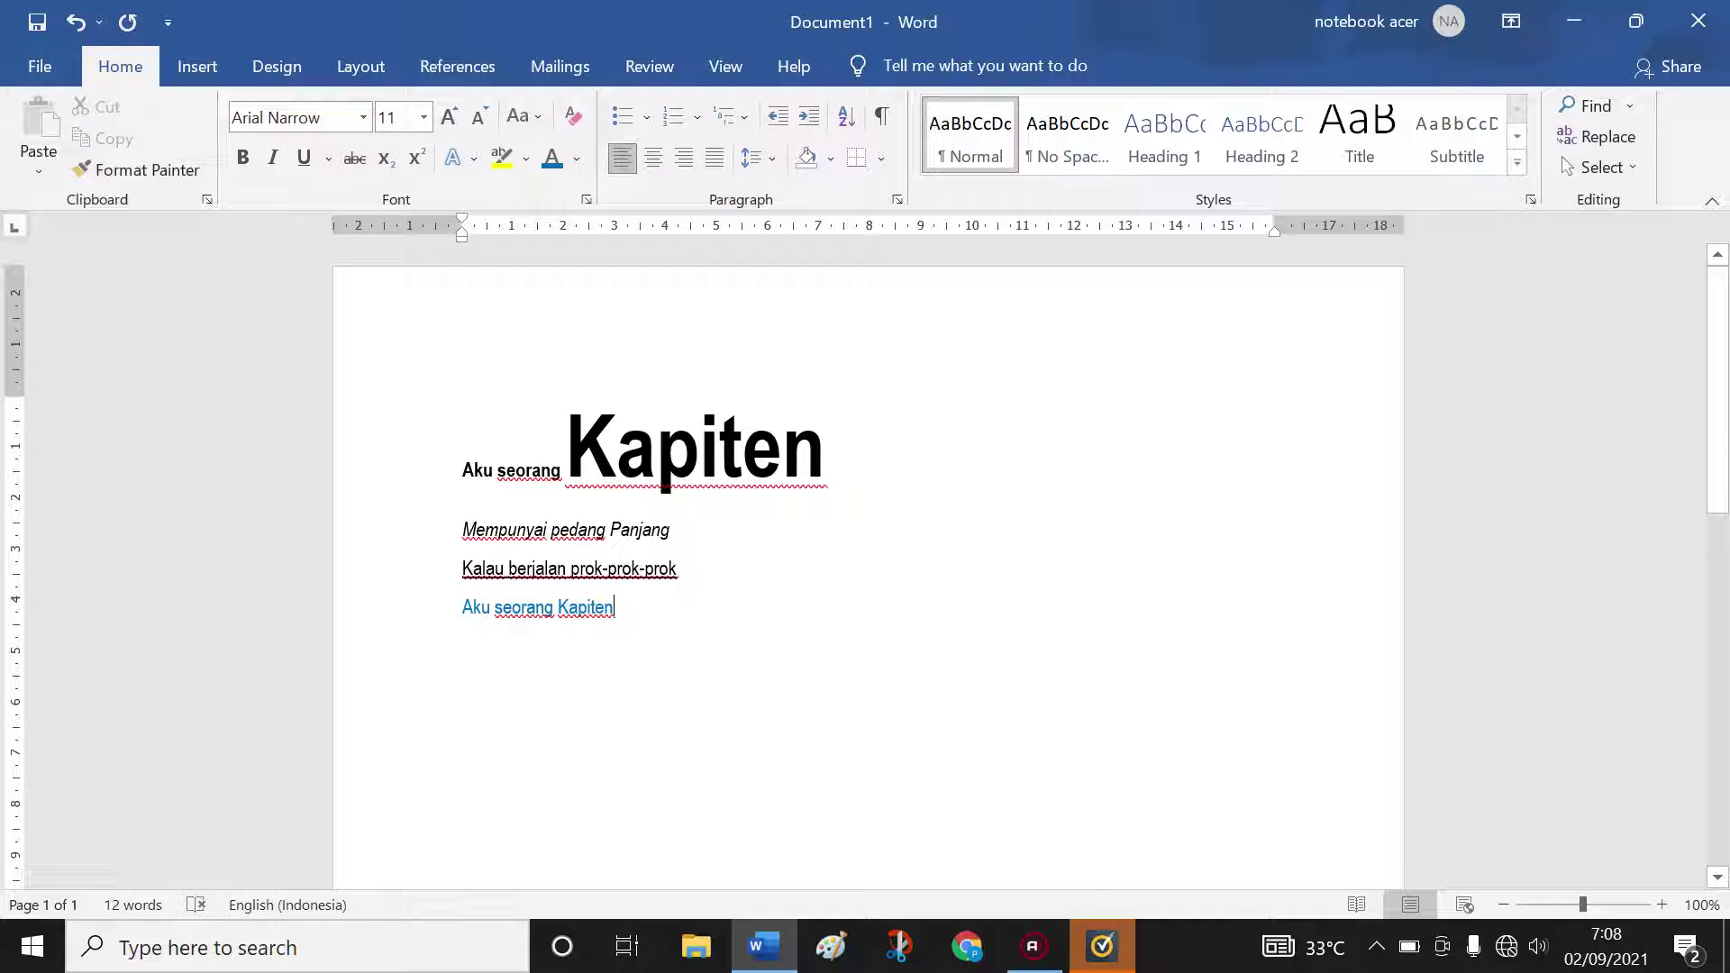